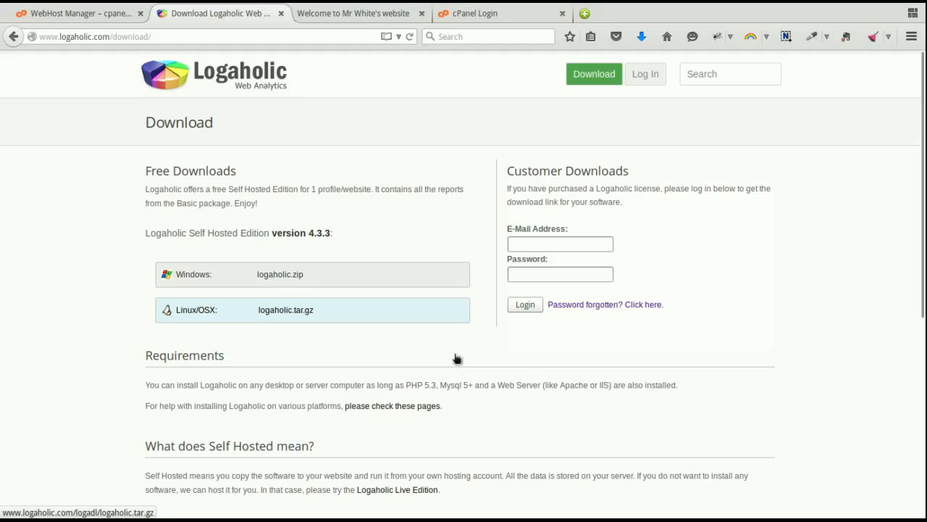
- View Mr White's website tab, then switch to the cPanel Login tab
{"action": "left_click", "coordinate": [355, 13]}
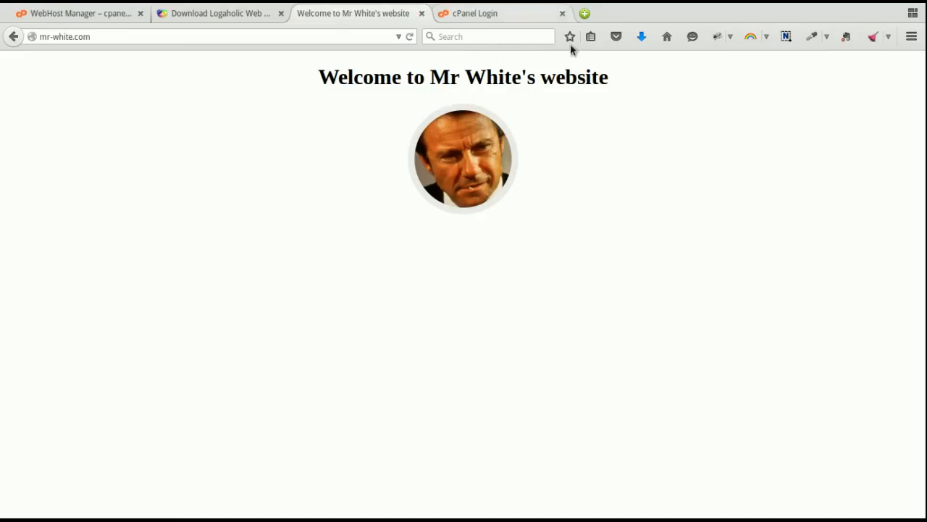
{"action": "key", "text": "ctrl+Tab"}
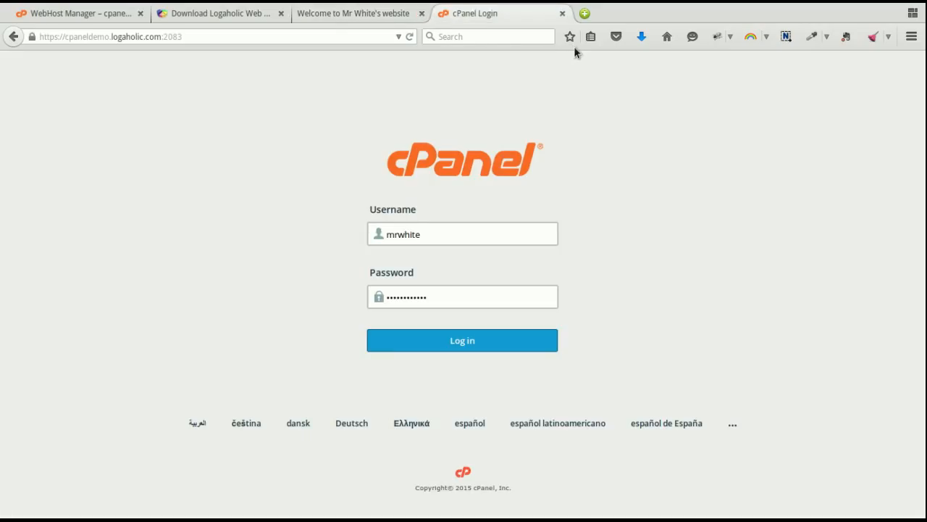
- Submit the filled-in username and password to log in to the mr-white.com cPanel account
{"action": "key", "text": "Return"}
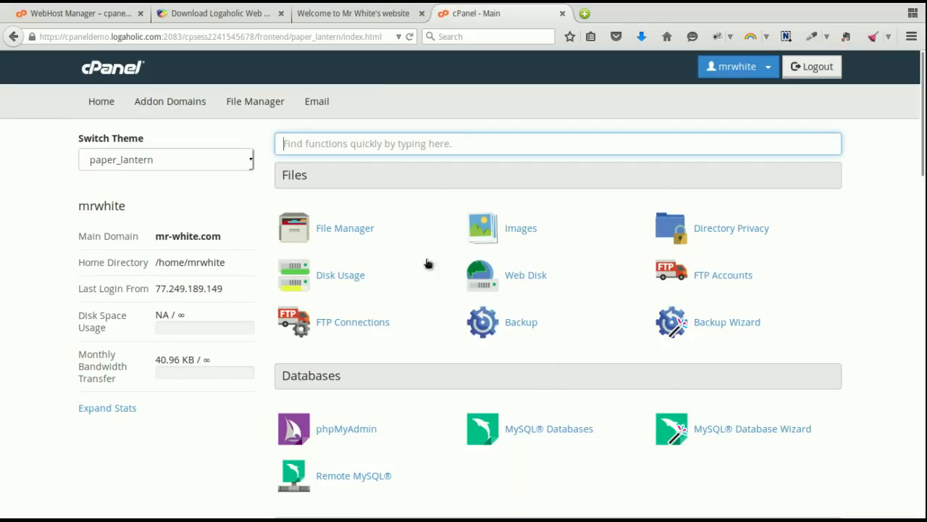
- Open File Manager with Web Root (public_html/www) selected
{"action": "left_click", "coordinate": [345, 229]}
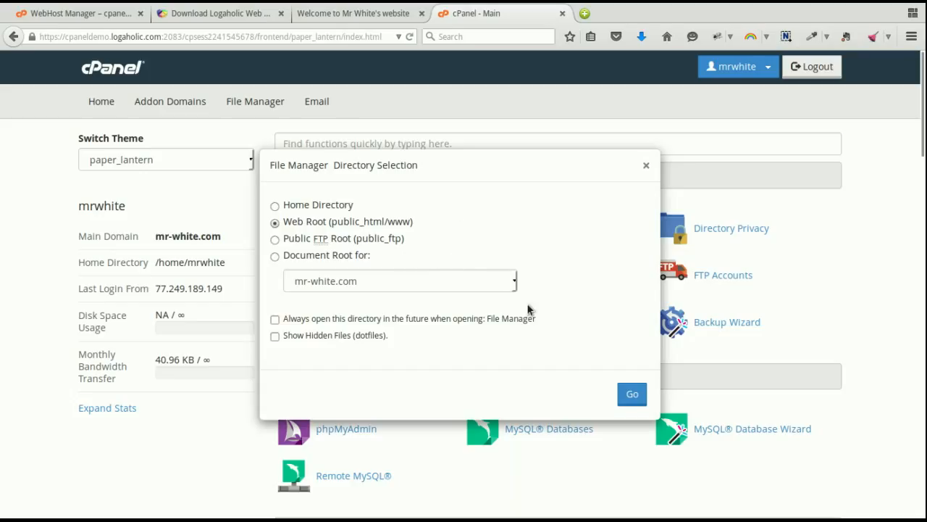
{"action": "left_click", "coordinate": [631, 393]}
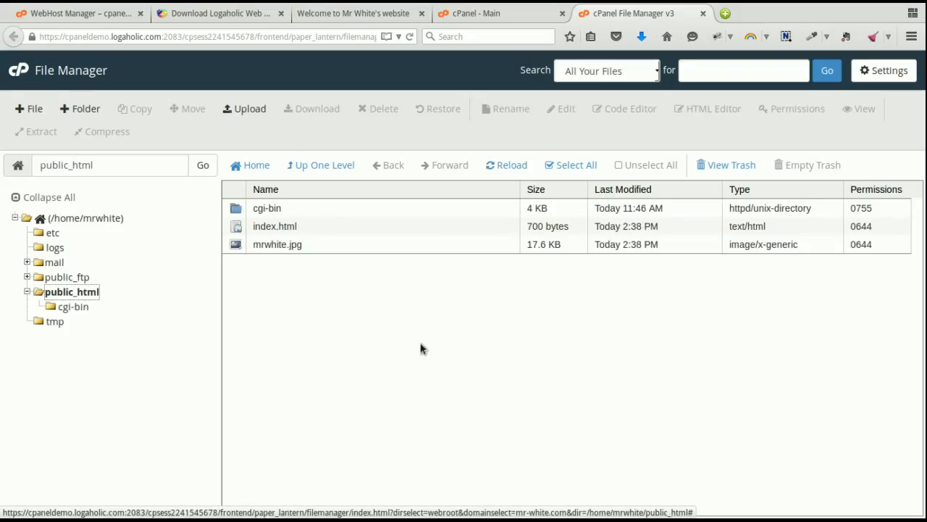
- Upload logaholic.tar.gz to public_html, reload the list, and select the 3.31 MB archive
{"action": "left_click", "coordinate": [245, 109]}
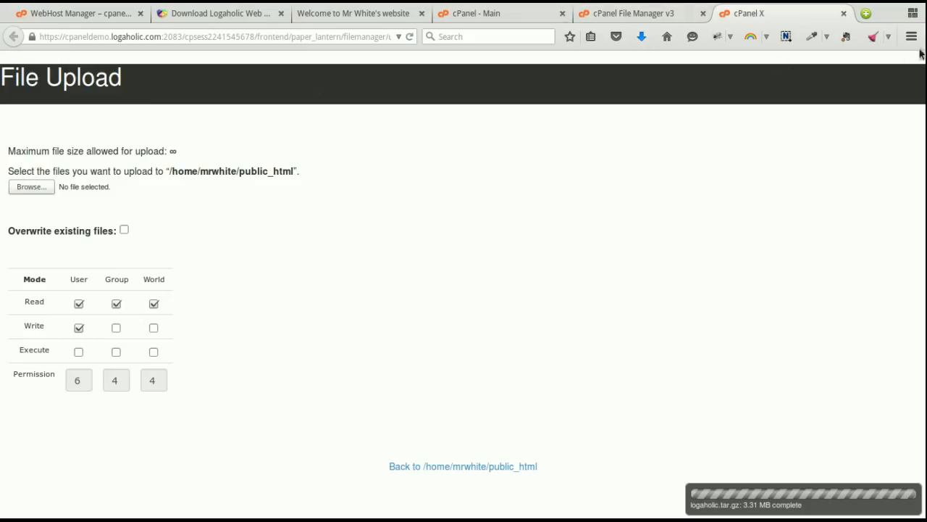
{"action": "key", "text": "ctrl+Page_Up"}
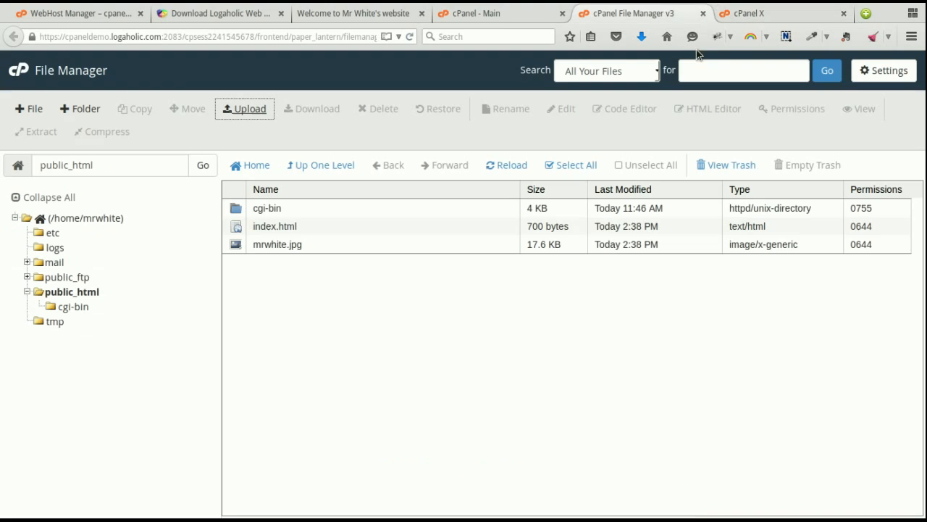
{"action": "left_click", "coordinate": [507, 165]}
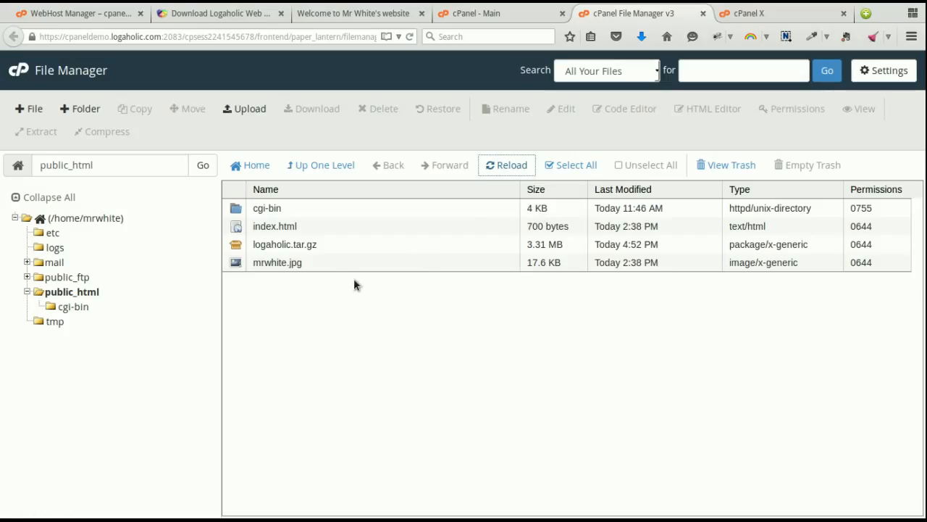
{"action": "left_click", "coordinate": [288, 244]}
- Extract logaholic.tar.gz into /public_html and select the resulting logaholic_free_433 folder
{"action": "right_click", "coordinate": [290, 244]}
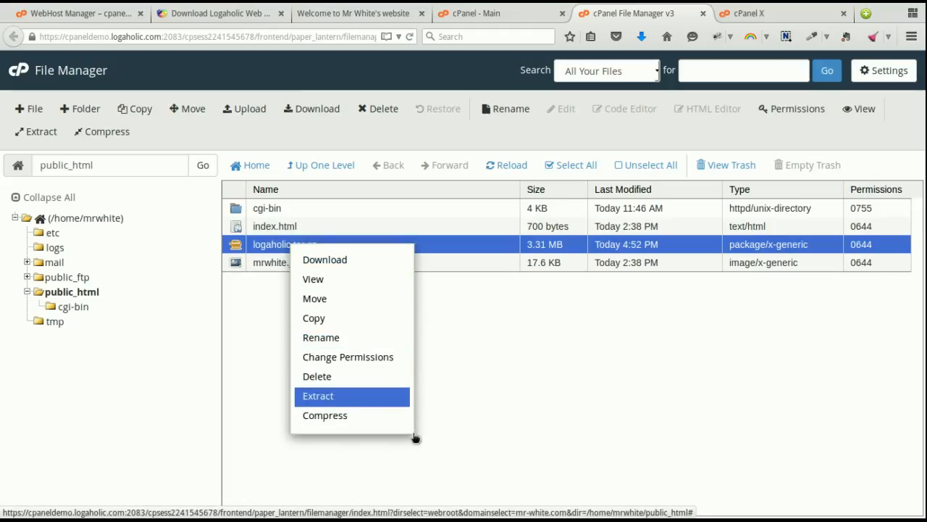
{"action": "left_click", "coordinate": [376, 396]}
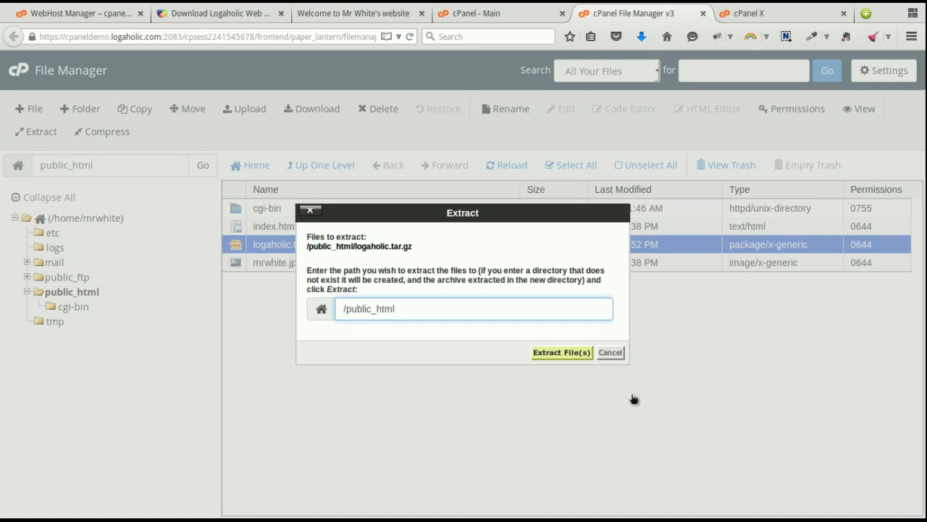
{"action": "key", "text": "Return"}
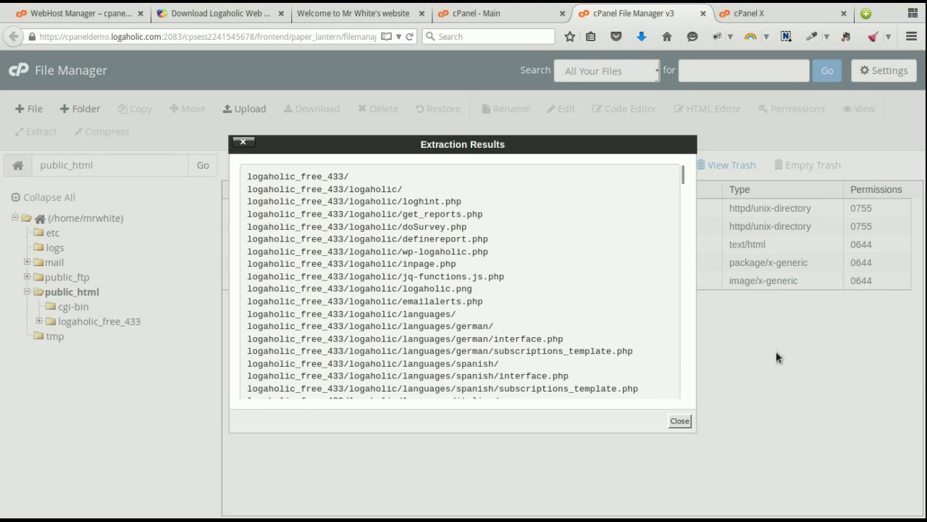
{"action": "key", "text": "Return"}
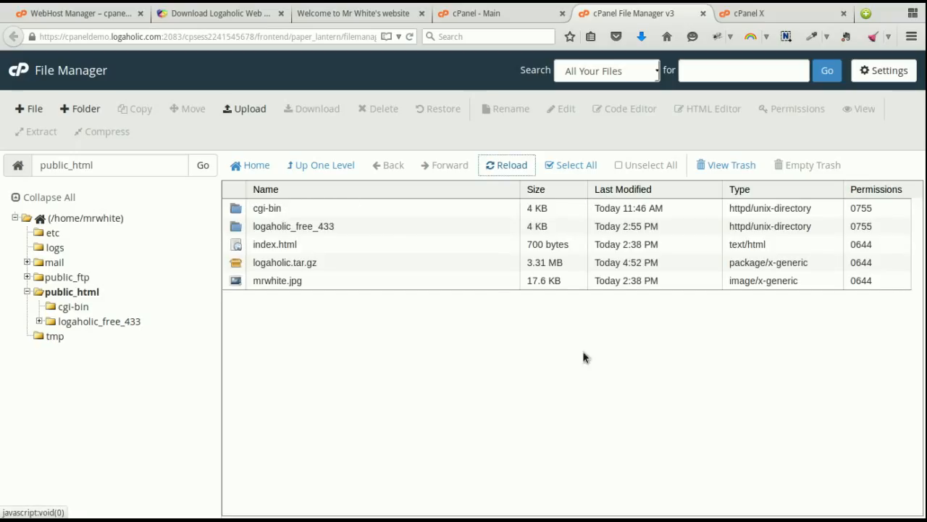
{"action": "left_click", "coordinate": [381, 262]}
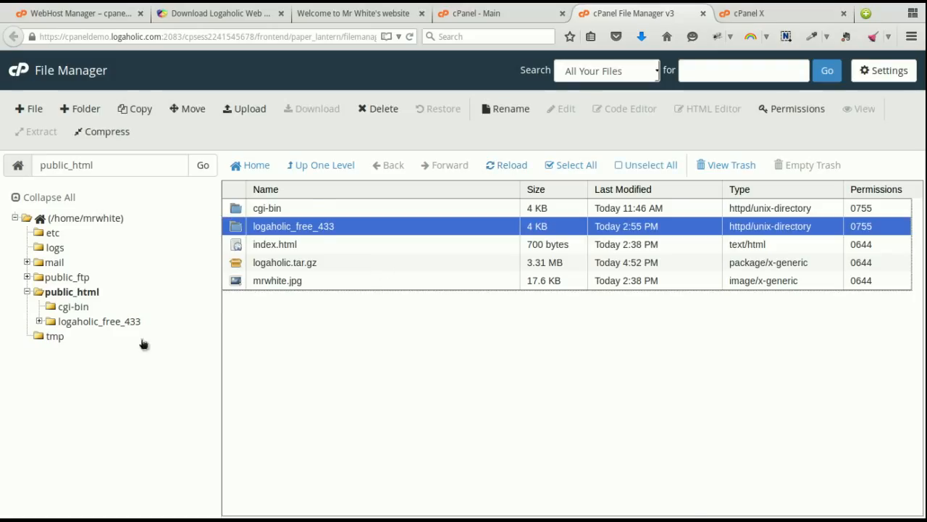
- Move the logaholic folder from logaholic_free_433 up into /public_html
{"action": "key", "text": "Return"}
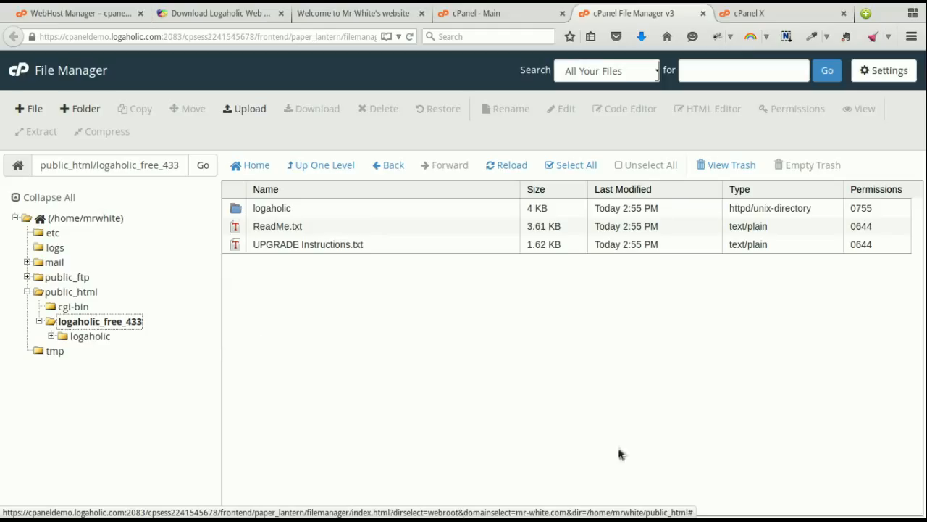
{"action": "key", "text": "Tab"}
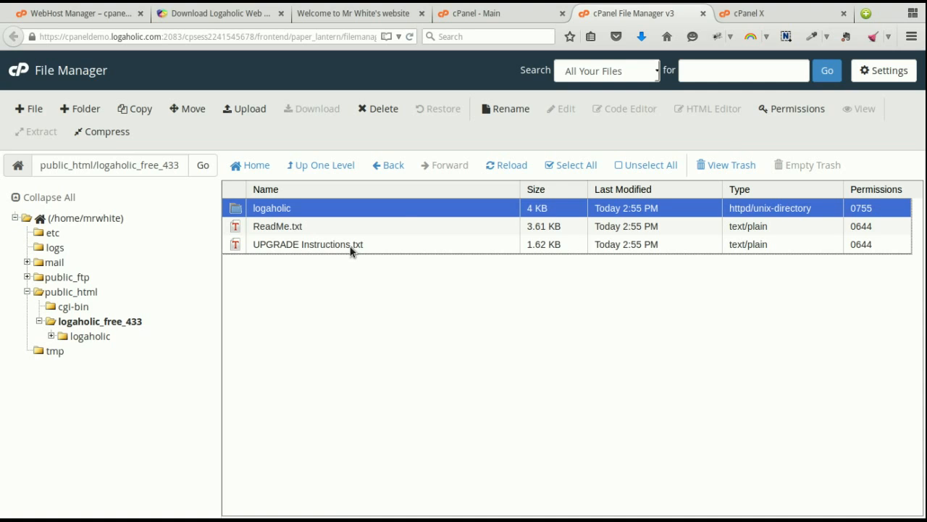
{"action": "right_click", "coordinate": [350, 251]}
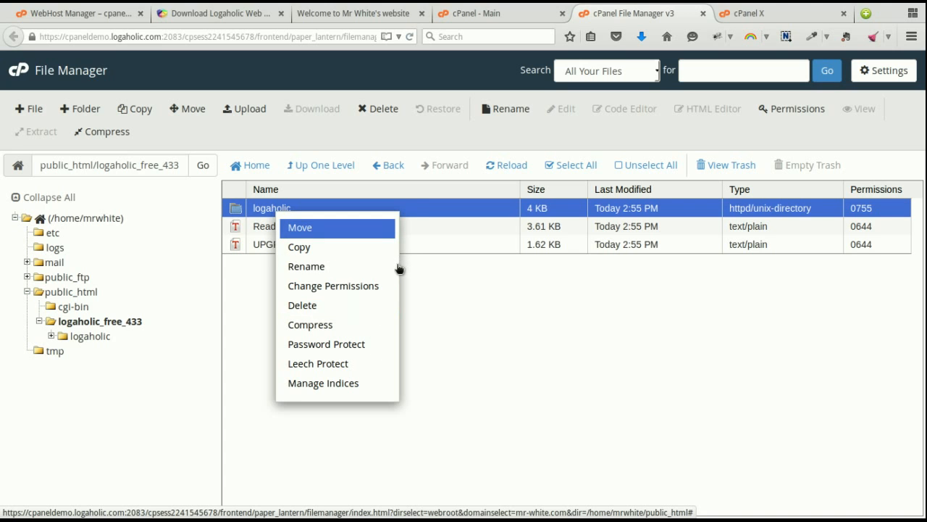
{"action": "key", "text": "Return"}
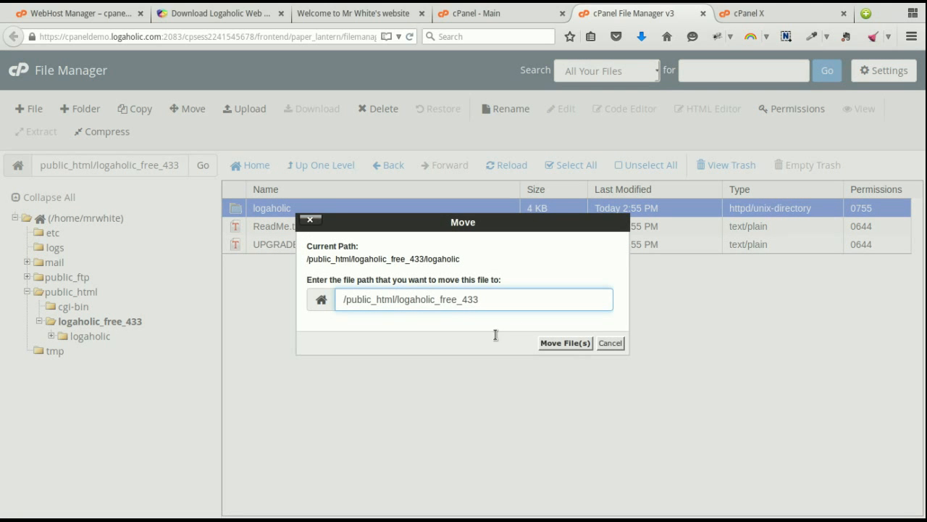
{"action": "left_click_drag", "start_coordinate": [478, 337], "coordinate": [599, 332]}
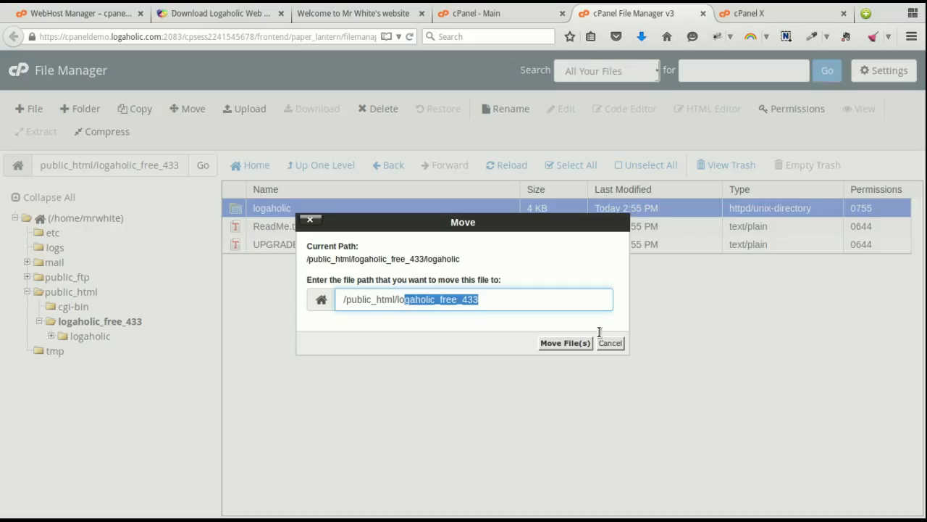
{"action": "key", "text": "BackSpace"}
{"action": "key", "text": "BackSpace"}
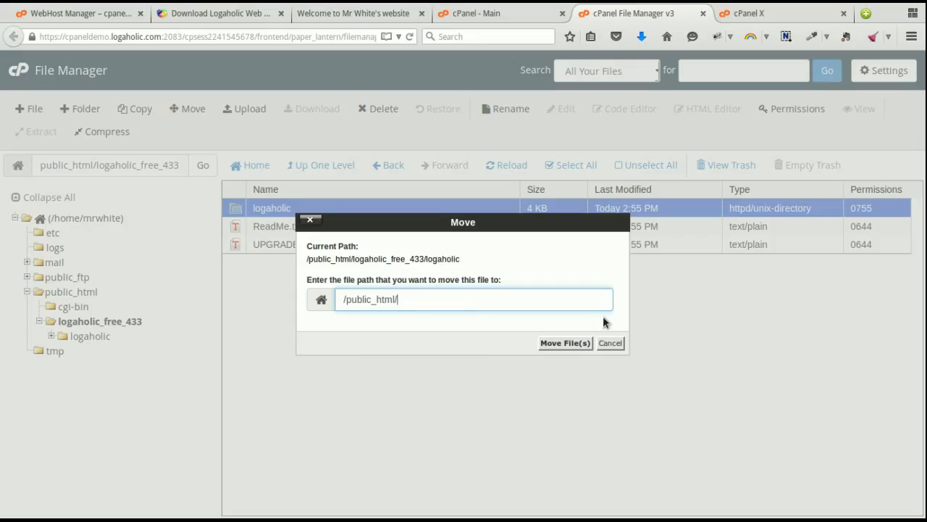
{"action": "key", "text": "Return"}
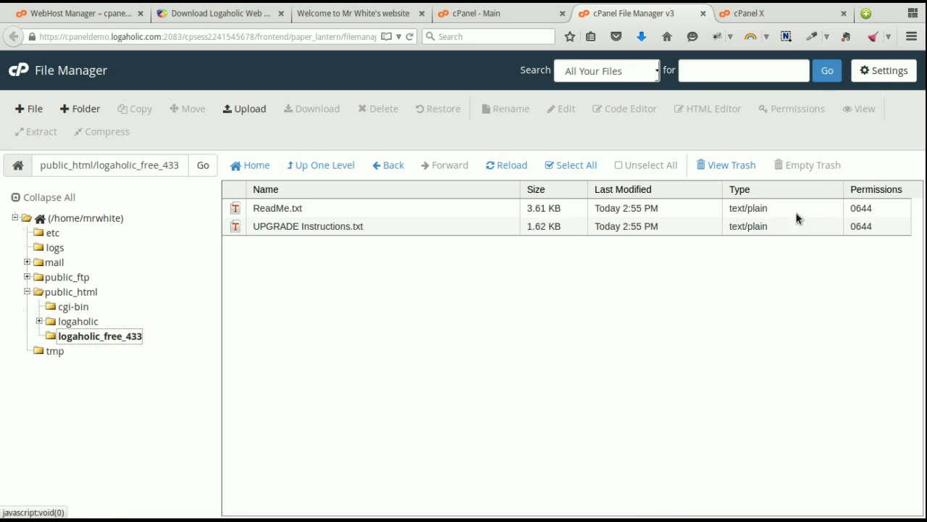
{"action": "left_click", "coordinate": [194, 377]}
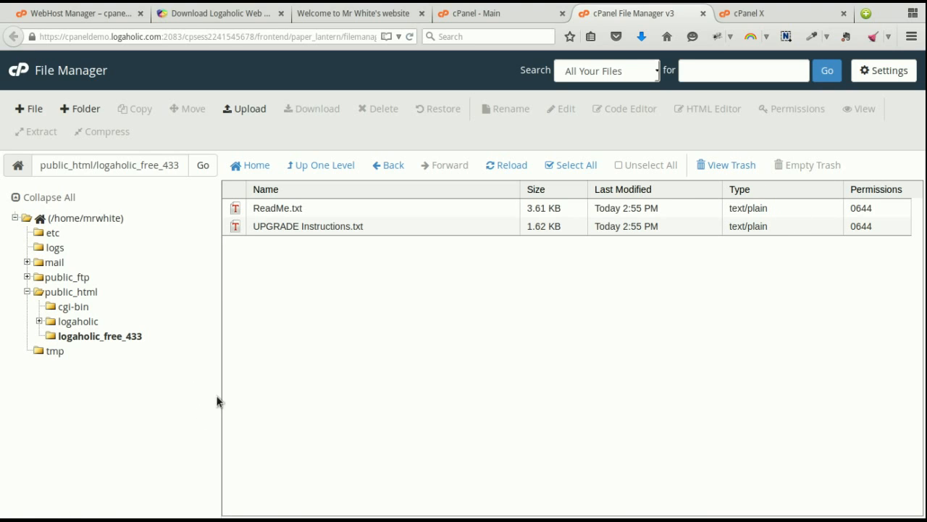
- Trash the empty logaholic_free_433 folder from public_html and return to cPanel - Main
{"action": "key", "text": "alt+Left"}
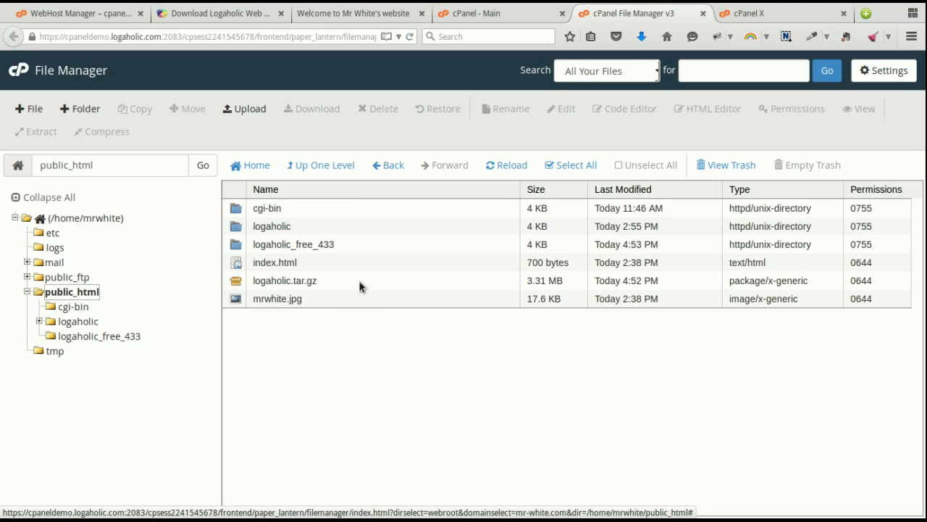
{"action": "key", "text": "Delete"}
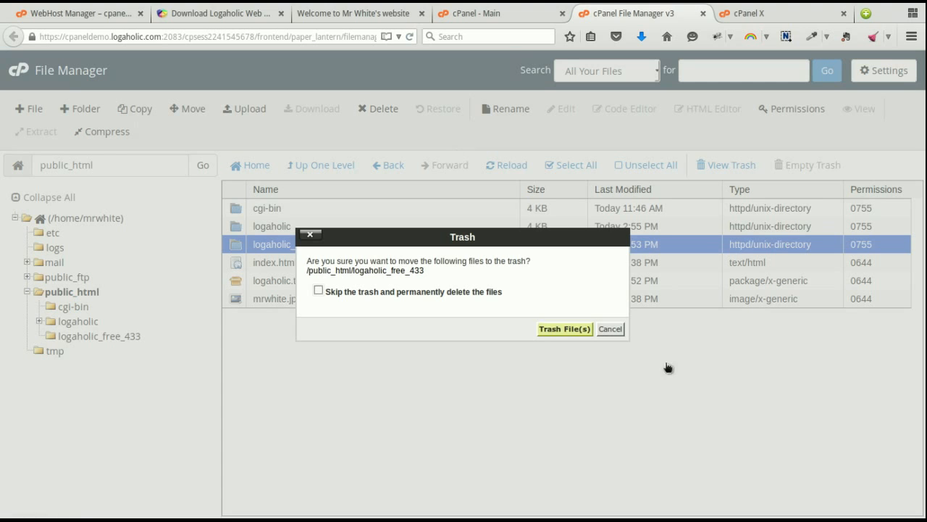
{"action": "key", "text": "Return"}
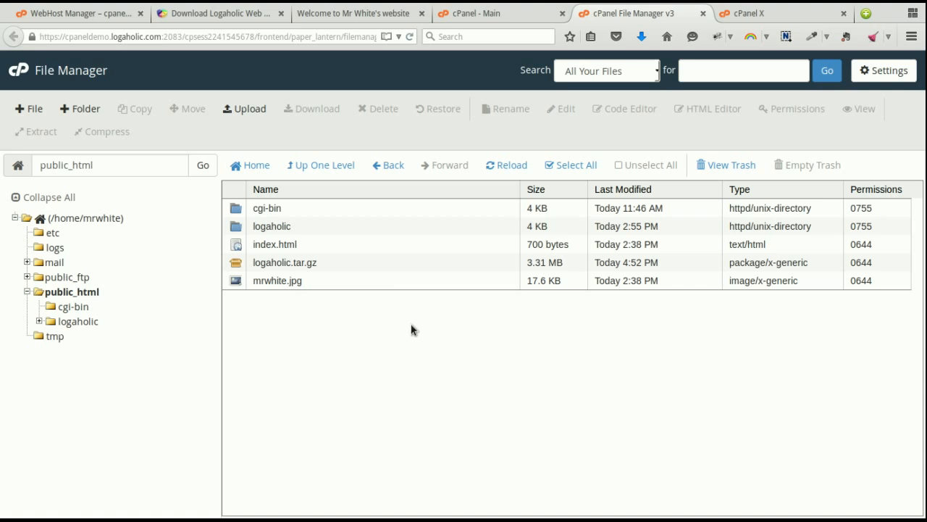
{"action": "left_click", "coordinate": [547, 14]}
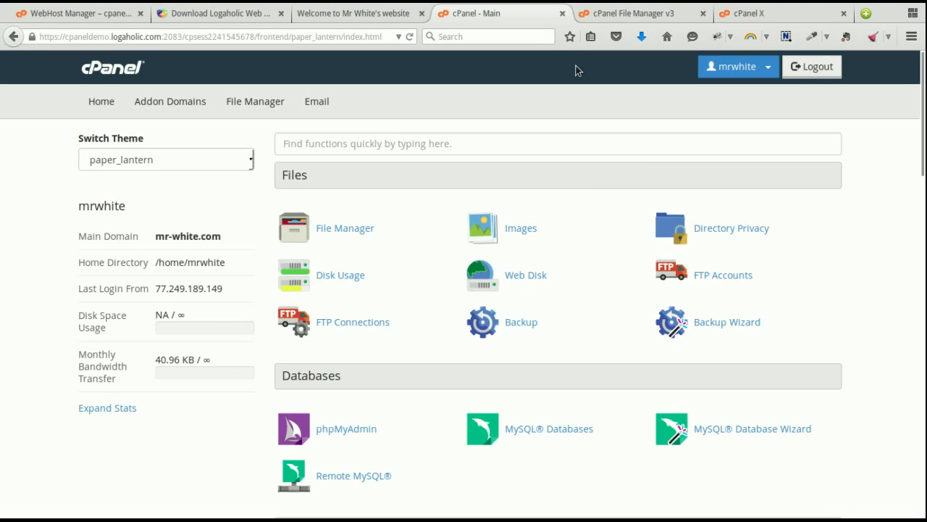
- In MySQL Databases, create the database logaholic (mrwhite_logaholic)
{"action": "scroll", "coordinate": [417, 394], "scroll_direction": "down", "scroll_amount": 1}
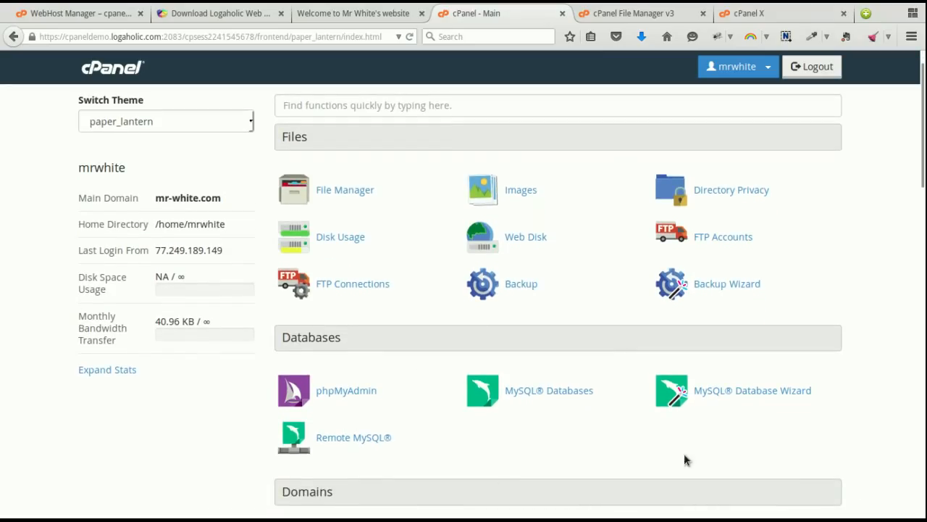
{"action": "left_click", "coordinate": [549, 390]}
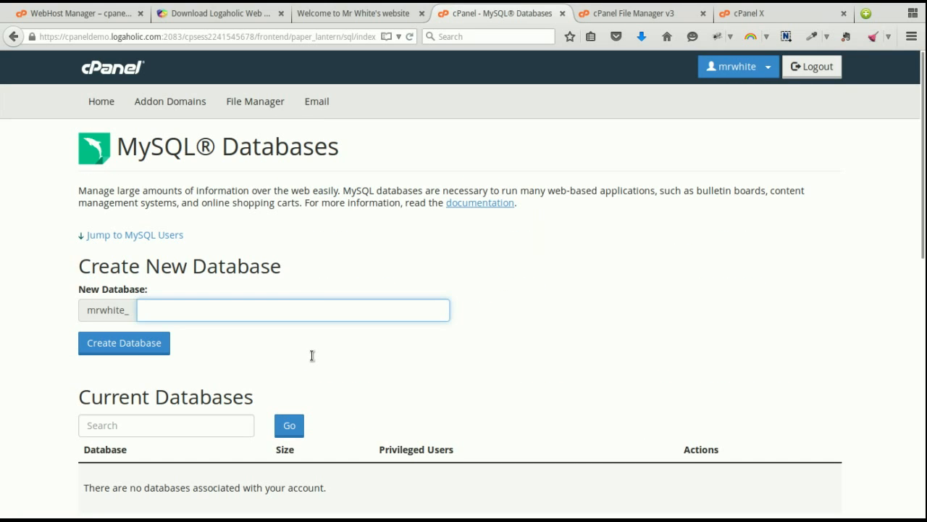
{"action": "type", "text": "ogaholic"}
{"action": "left_click", "coordinate": [369, 327]}
{"action": "scroll", "coordinate": [381, 335], "scroll_direction": "down", "scroll_amount": 1}
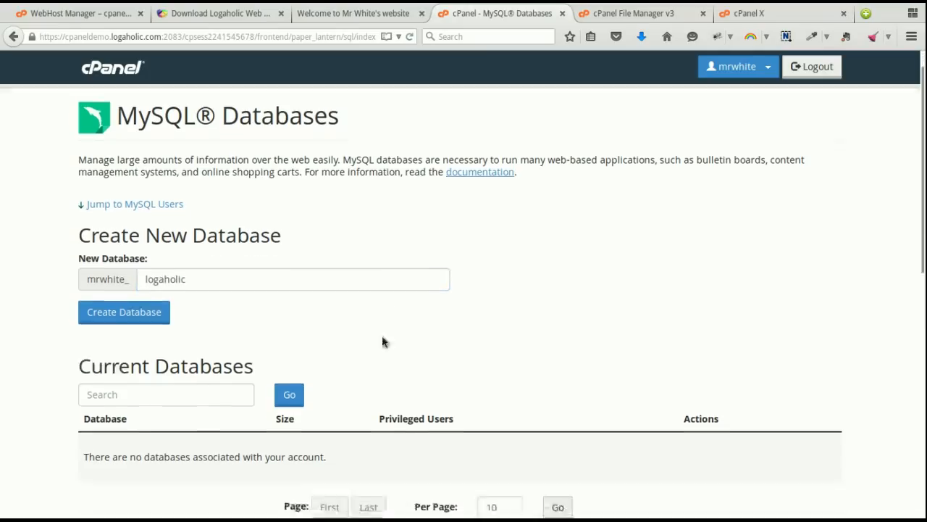
{"action": "key", "text": "Return"}
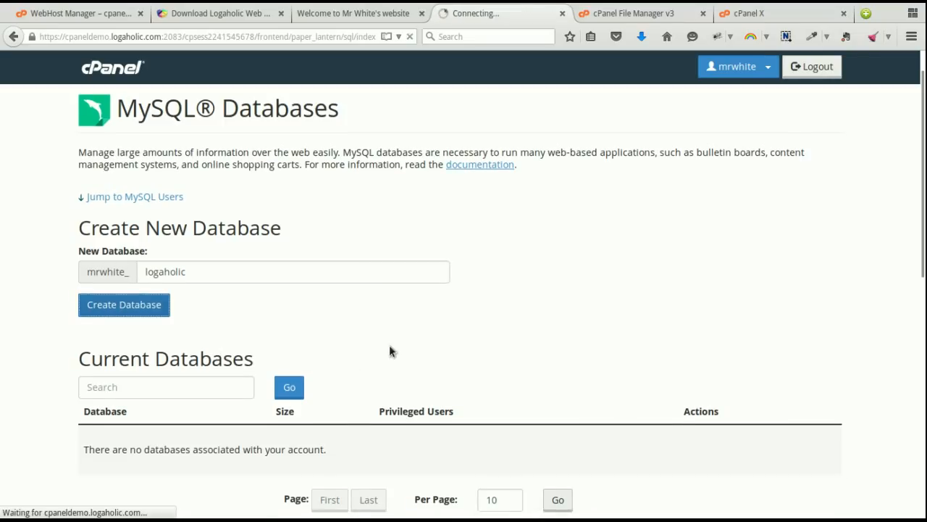
{"action": "left_click", "coordinate": [464, 251]}
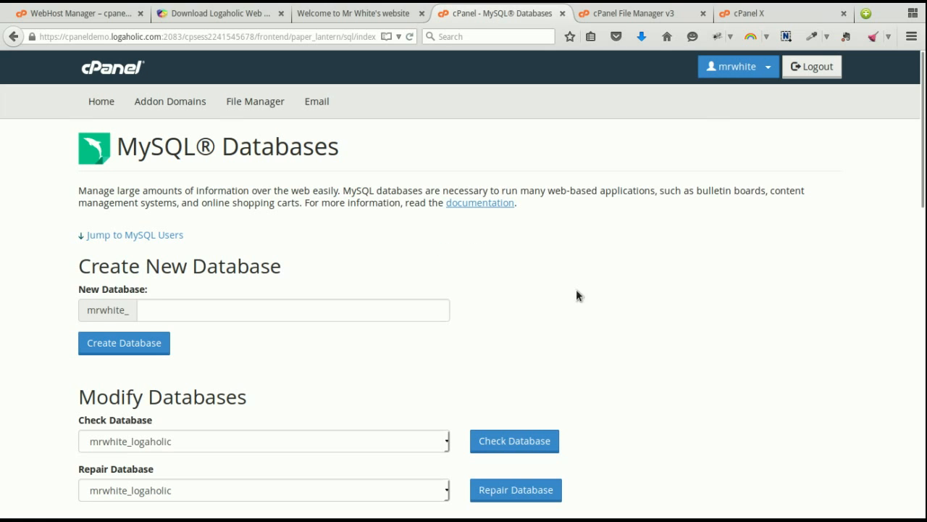
- Add MySQL user logahol (mrwhite_logahol), entering its password and confirmation
{"action": "scroll", "coordinate": [594, 296], "scroll_direction": "down", "scroll_amount": 5}
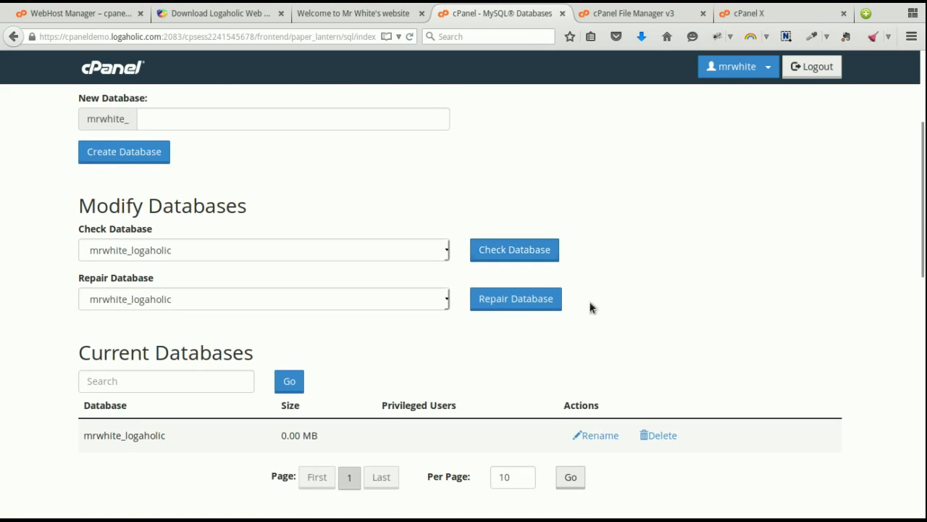
{"action": "scroll", "coordinate": [335, 351], "scroll_direction": "down", "scroll_amount": 6}
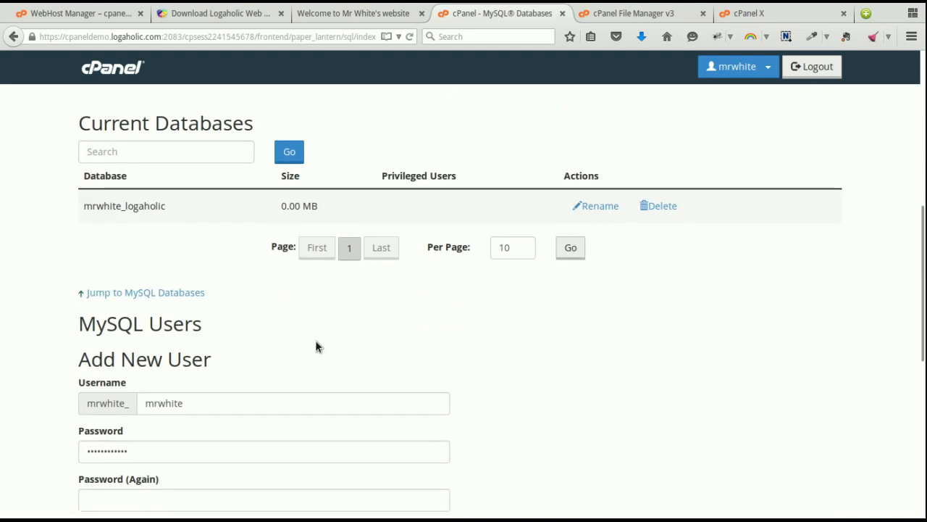
{"action": "scroll", "coordinate": [315, 346], "scroll_direction": "down", "scroll_amount": 3}
{"action": "key", "text": "shift+Tab"}
{"action": "key", "text": "End"}
{"action": "key", "text": "BackSpace"}
{"action": "key", "text": "BackSpace"}
{"action": "key", "text": "BackSpace"}
{"action": "key", "text": "BackSpace"}
{"action": "key", "text": "BackSpace"}
{"action": "key", "text": "BackSpace"}
{"action": "key", "text": "BackSpace"}
{"action": "type", "text": "logahol"}
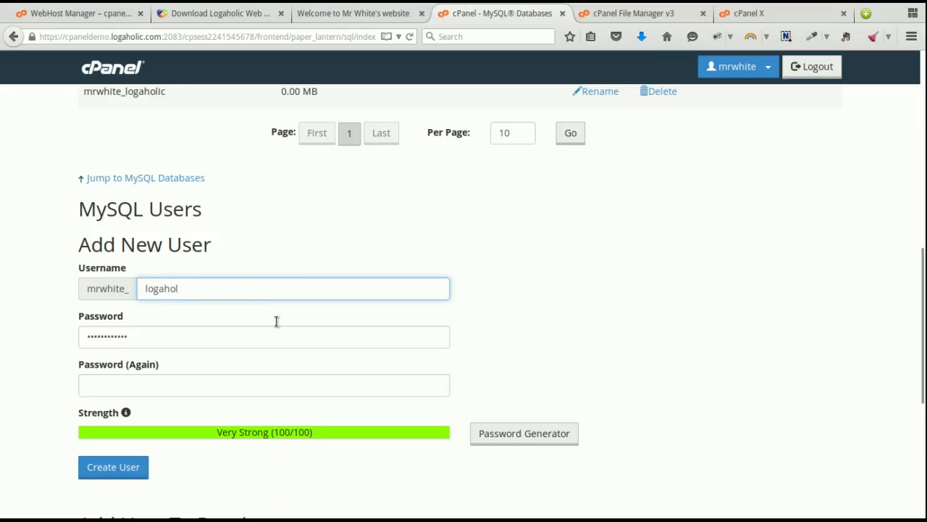
{"action": "key", "text": "Tab"}
{"action": "type", "text": "••••"}
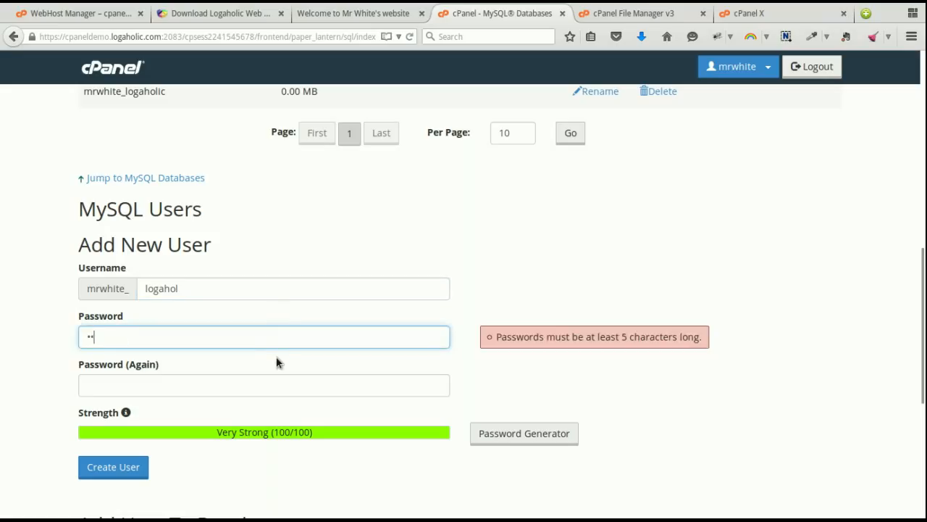
{"action": "type", "text": "••••"}
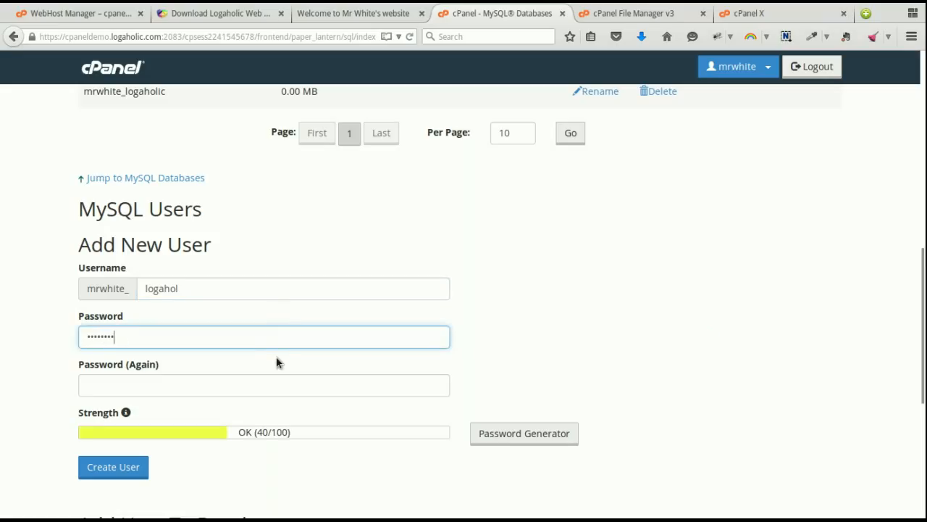
{"action": "key", "text": "Tab"}
{"action": "type", "text": "••••"}
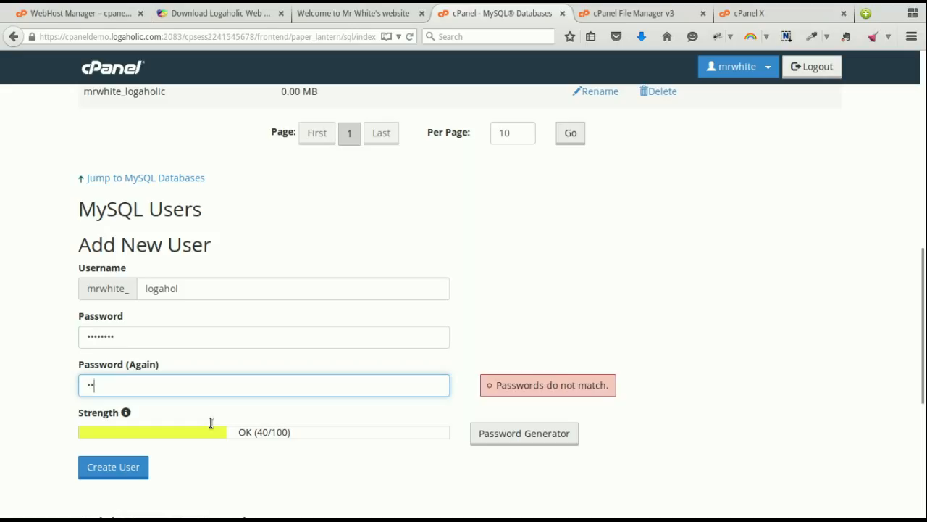
{"action": "type", "text": "••••"}
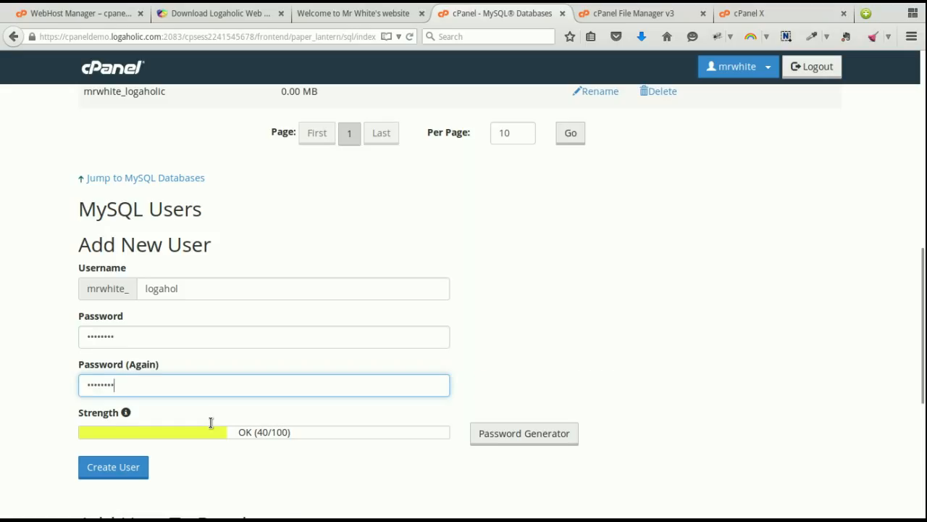
{"action": "scroll", "coordinate": [493, 444], "scroll_direction": "down", "scroll_amount": 1}
{"action": "left_click", "coordinate": [116, 429]}
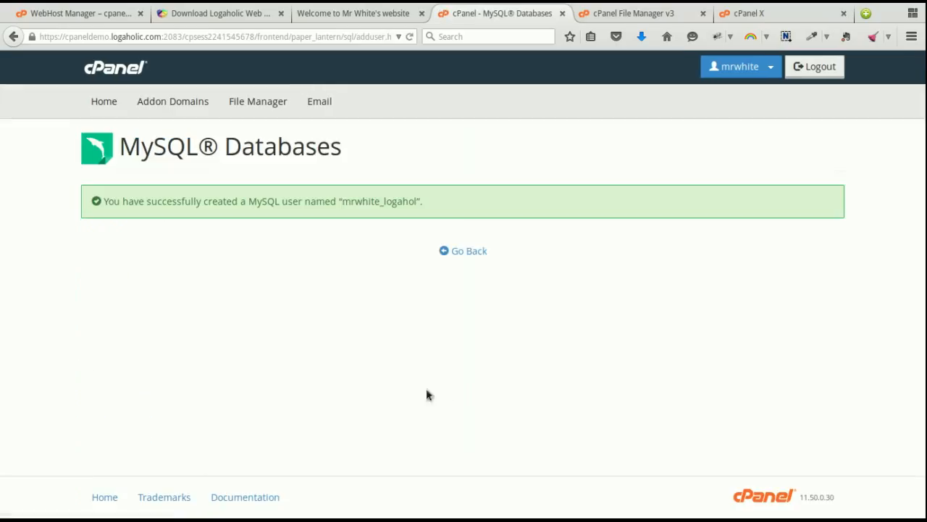
- Add the mrwhite_logahol user to the mrwhite_logaholic database
{"action": "left_click", "coordinate": [468, 251]}
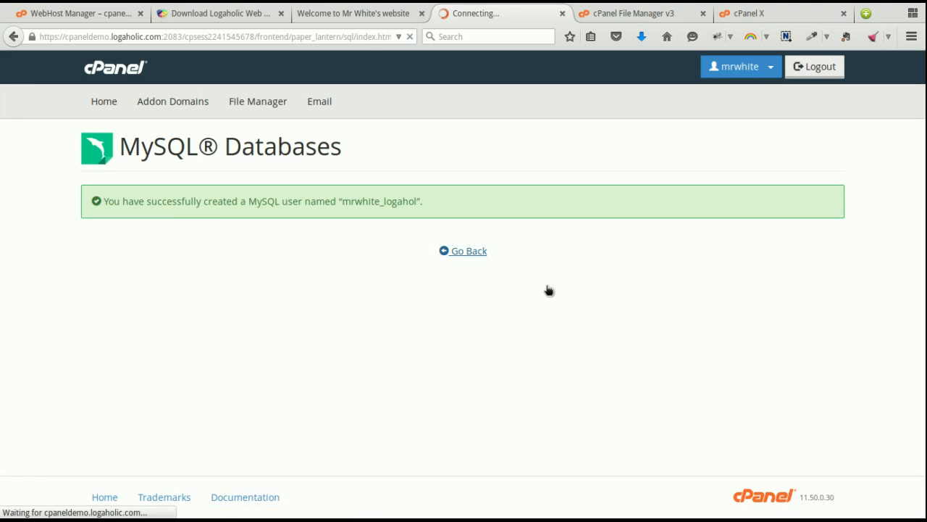
{"action": "scroll", "coordinate": [548, 287], "scroll_direction": "down", "scroll_amount": 2}
{"action": "scroll", "coordinate": [749, 352], "scroll_direction": "down", "scroll_amount": 8}
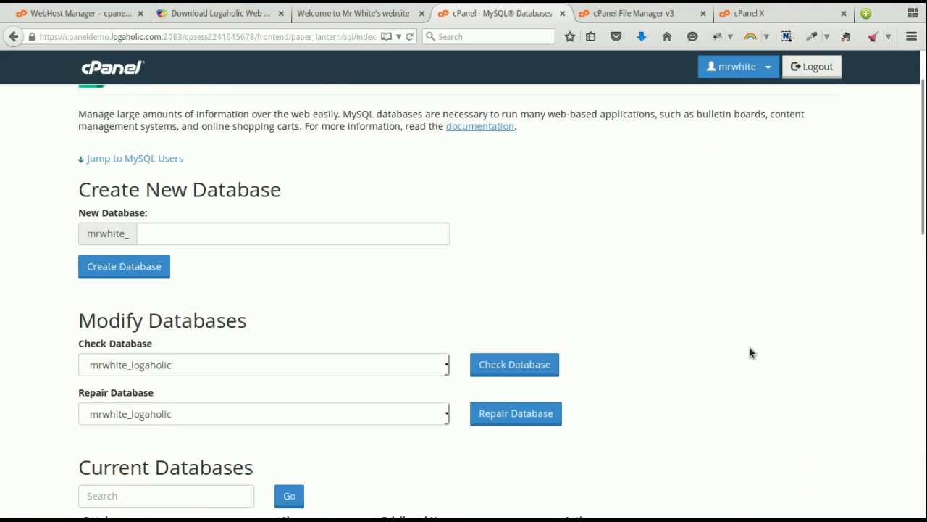
{"action": "scroll", "coordinate": [282, 342], "scroll_direction": "down", "scroll_amount": 7}
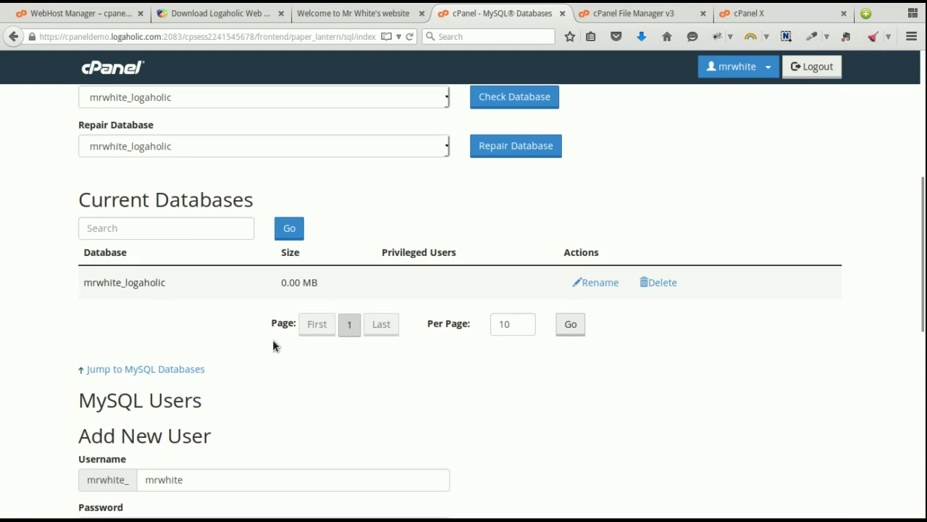
{"action": "scroll", "coordinate": [390, 302], "scroll_direction": "down", "scroll_amount": 4}
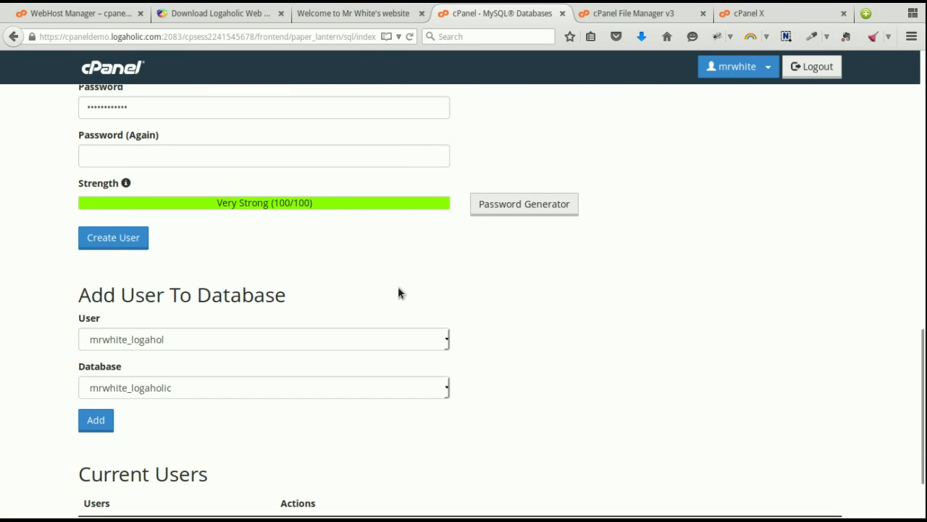
{"action": "scroll", "coordinate": [397, 294], "scroll_direction": "down", "scroll_amount": 3}
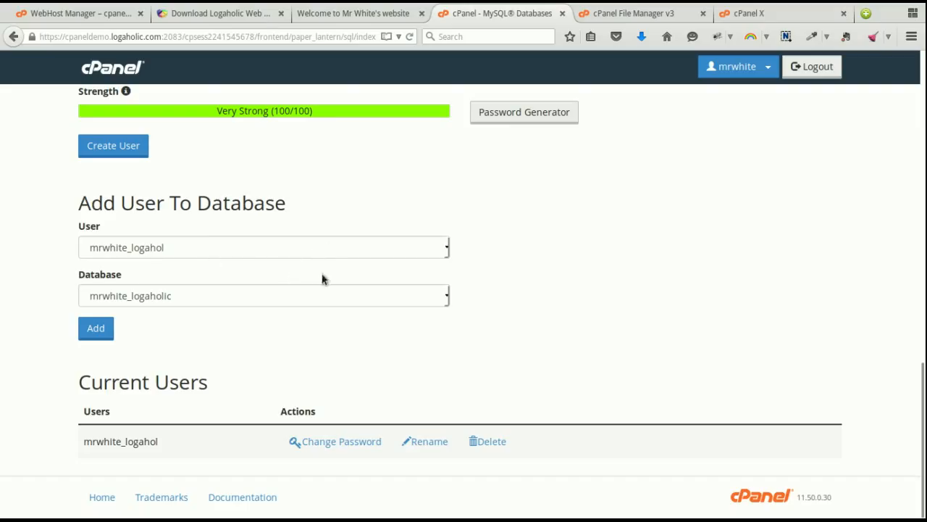
{"action": "left_click", "coordinate": [205, 282]}
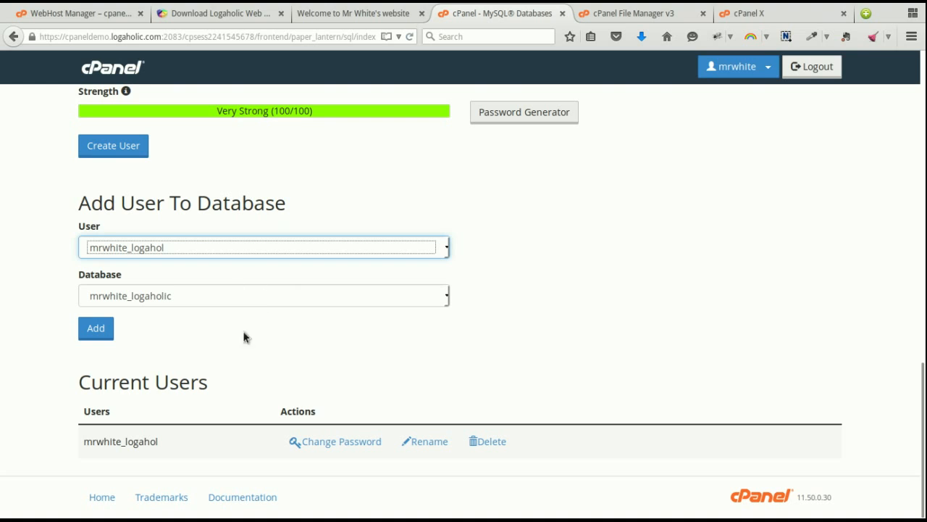
{"action": "left_click", "coordinate": [96, 328]}
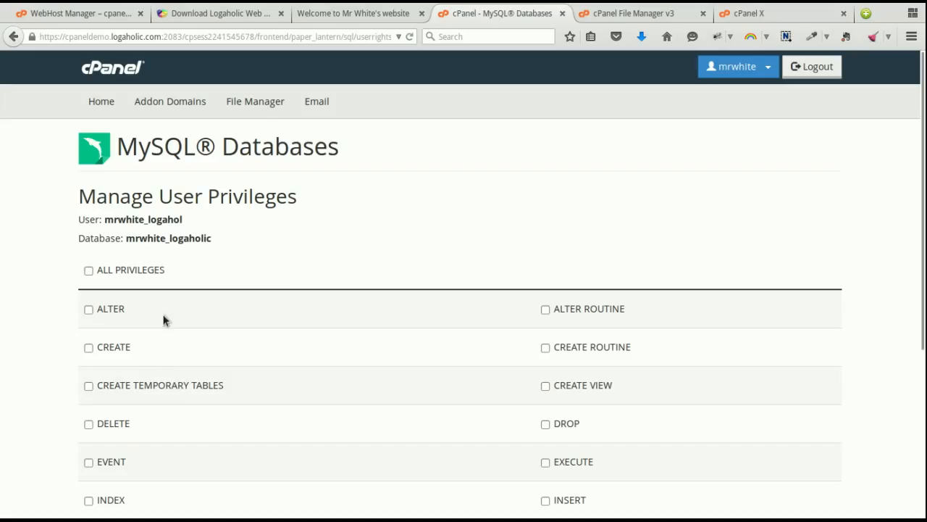
- Grant the user ALL PRIVILEGES on mrwhite_logaholic and save the changes
{"action": "left_click", "coordinate": [89, 270]}
{"action": "scroll", "coordinate": [464, 328], "scroll_direction": "down", "scroll_amount": 4}
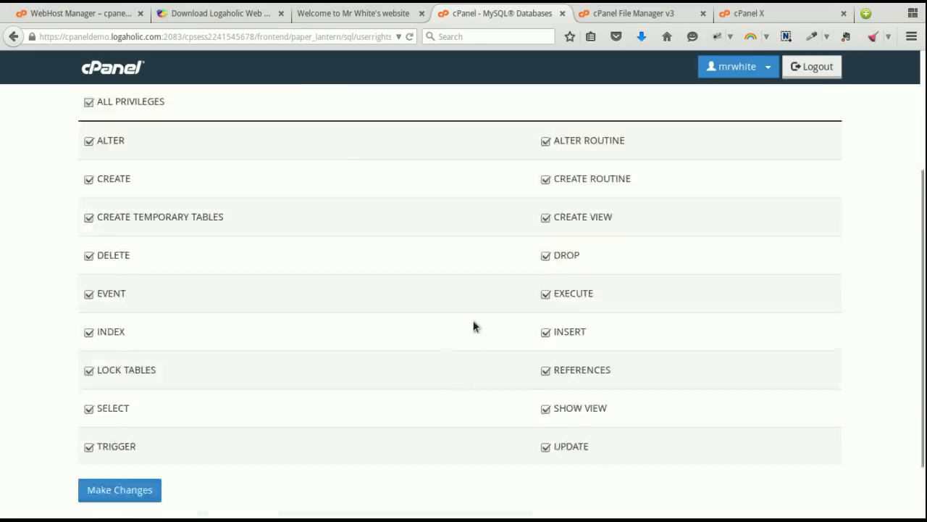
{"action": "scroll", "coordinate": [473, 326], "scroll_direction": "down", "scroll_amount": 2}
{"action": "left_click", "coordinate": [120, 417]}
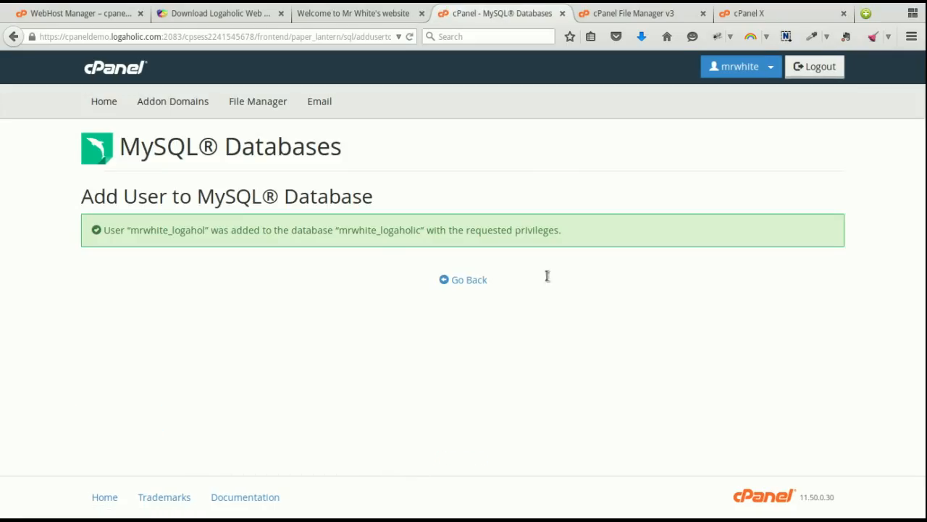
{"action": "left_click", "coordinate": [467, 280]}
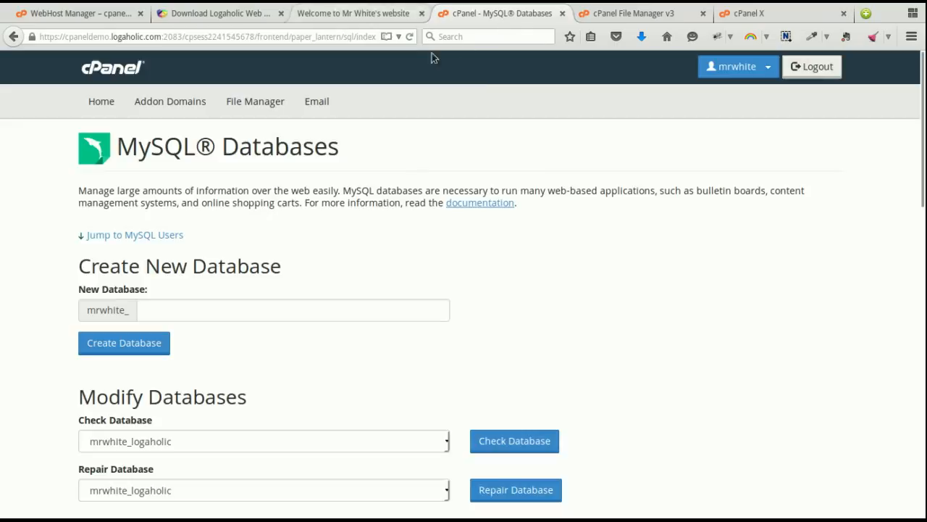
{"action": "key", "text": "ctrl+Page_Up"}
- Load mr-white.com/logaholic/ in the website tab and follow the Logaholic installation link
{"action": "left_click", "coordinate": [183, 39]}
{"action": "type", "text": "/logaholic/"}
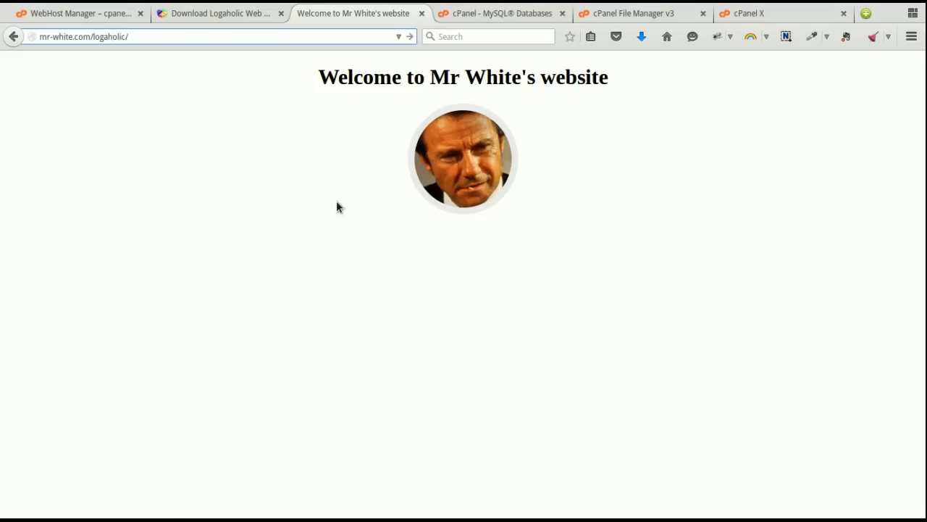
{"action": "key", "text": "Return"}
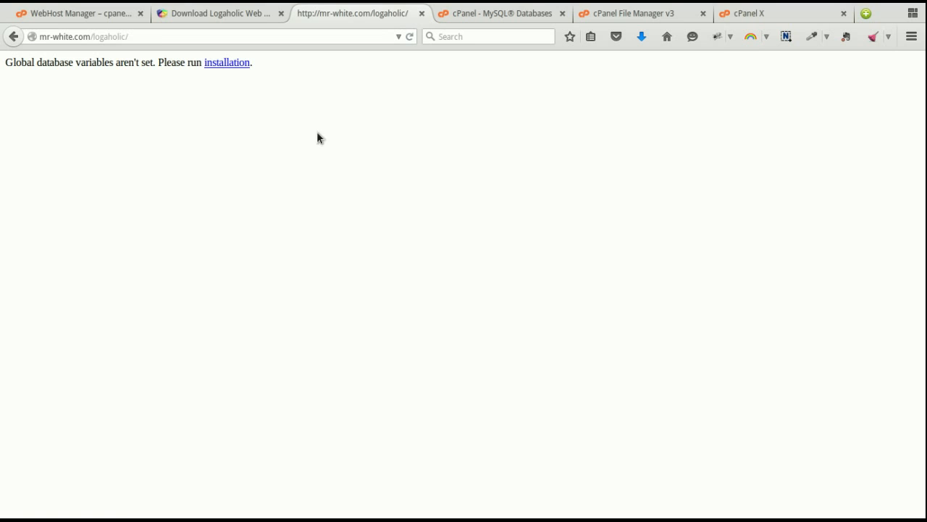
{"action": "left_click", "coordinate": [227, 62]}
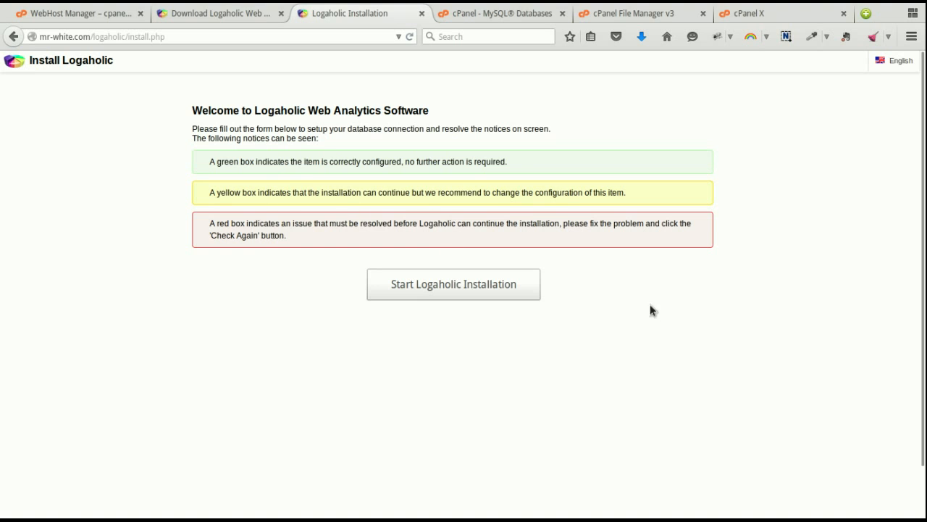
- Start the installation and enter database mrwhite_logaholic with its database username
{"action": "left_click", "coordinate": [468, 278]}
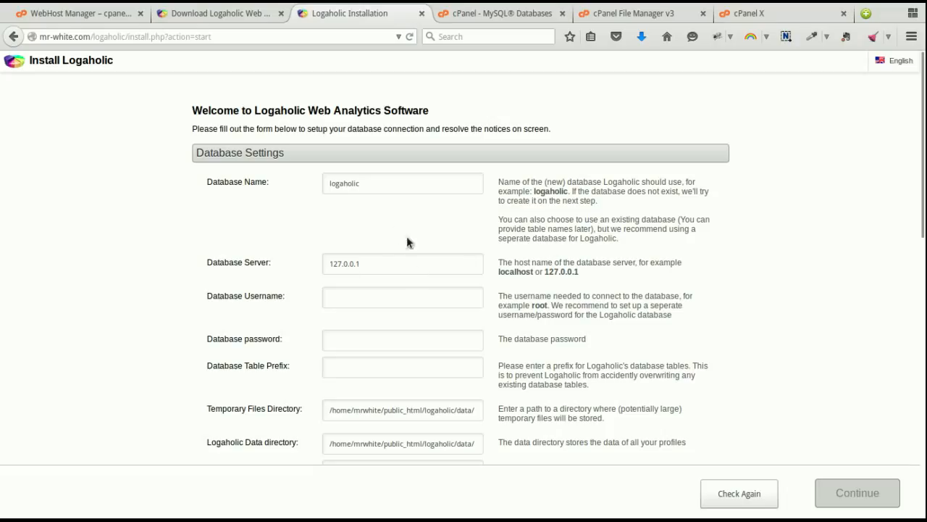
{"action": "key", "text": "ctrl+a"}
{"action": "type", "text": "mrwhite_logah"}
{"action": "key", "text": "Tab"}
{"action": "key", "text": "Tab"}
{"action": "type", "text": "mrw"}
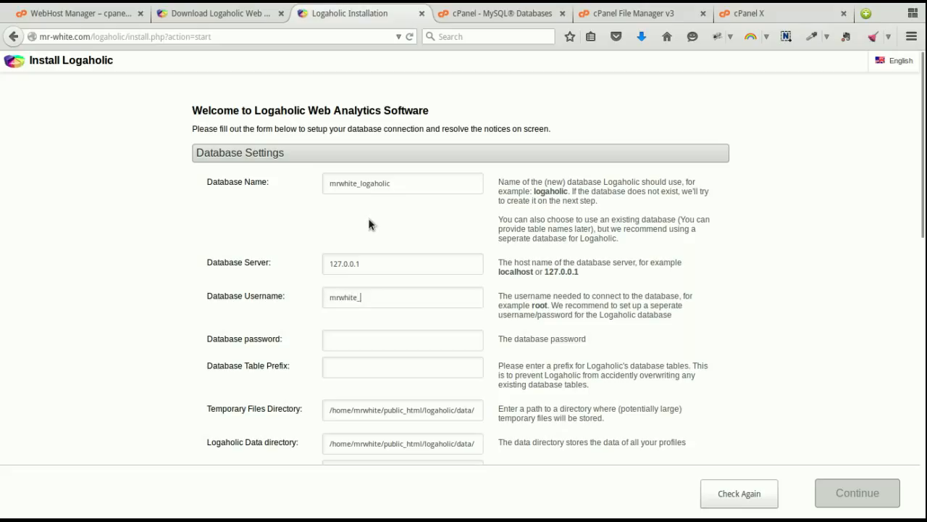
{"action": "type", "text": "hite_logahol"}
- Fill in the admin username and password and save to test the database connection
{"action": "scroll", "coordinate": [321, 253], "scroll_direction": "down", "scroll_amount": 4}
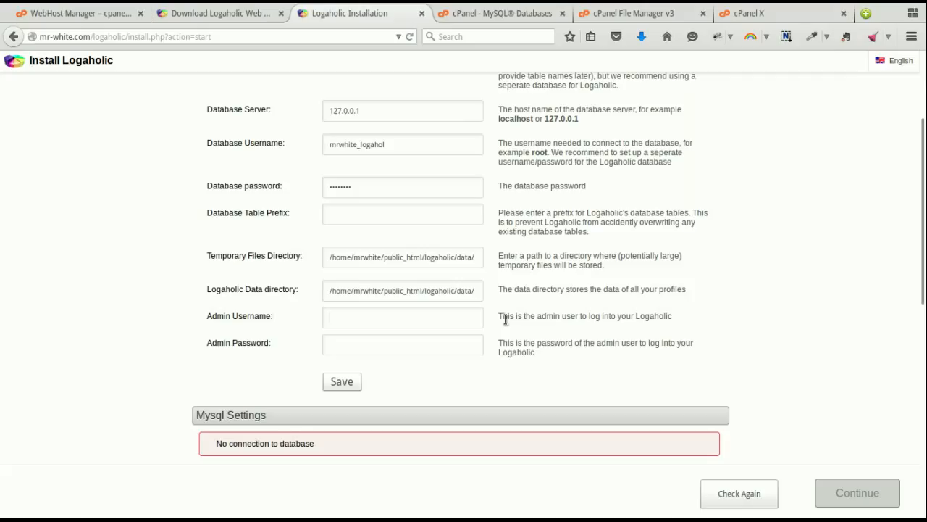
{"action": "type", "text": "dmin••"}
{"action": "key", "text": "Return"}
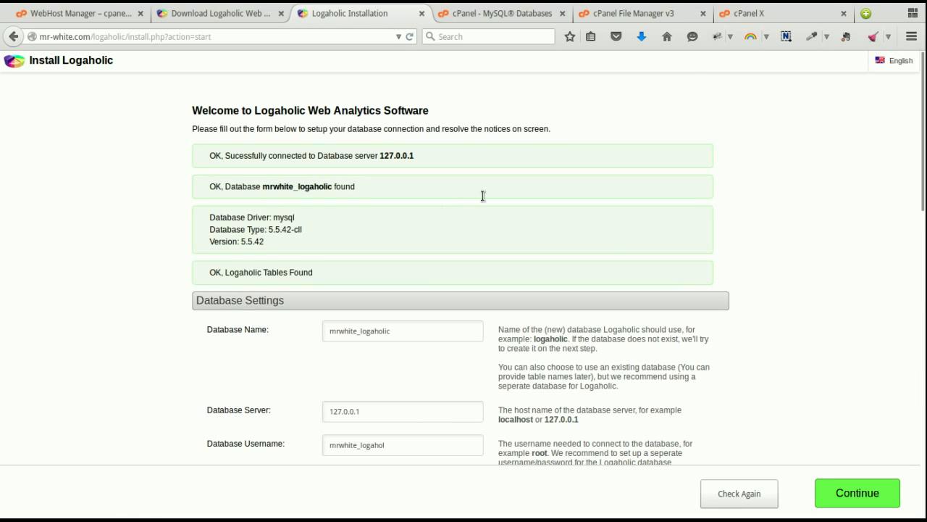
- Download GeoLiteCity.dat.gz from the File Access Check warning, then go to File Manager's components folder
{"action": "scroll", "coordinate": [460, 236], "scroll_direction": "down", "scroll_amount": 1}
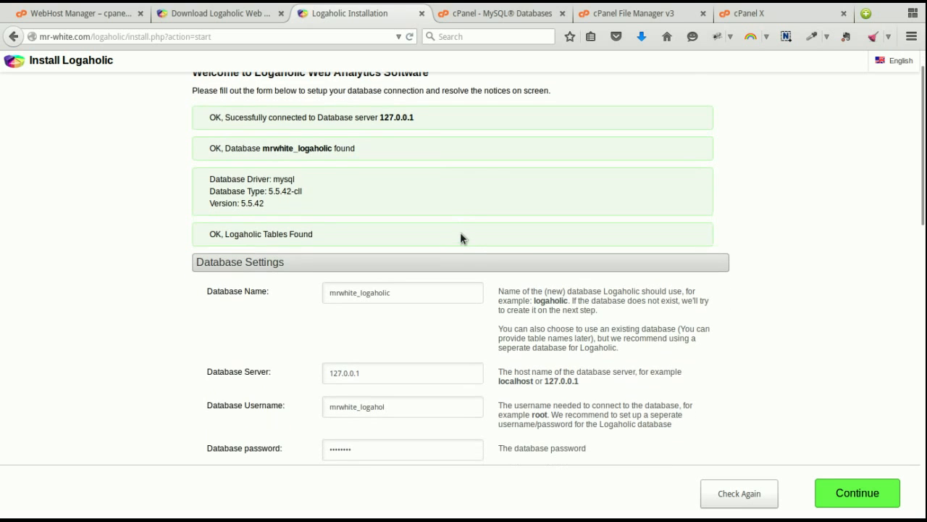
{"action": "scroll", "coordinate": [593, 209], "scroll_direction": "down", "scroll_amount": 2}
{"action": "scroll", "coordinate": [592, 209], "scroll_direction": "down", "scroll_amount": 6}
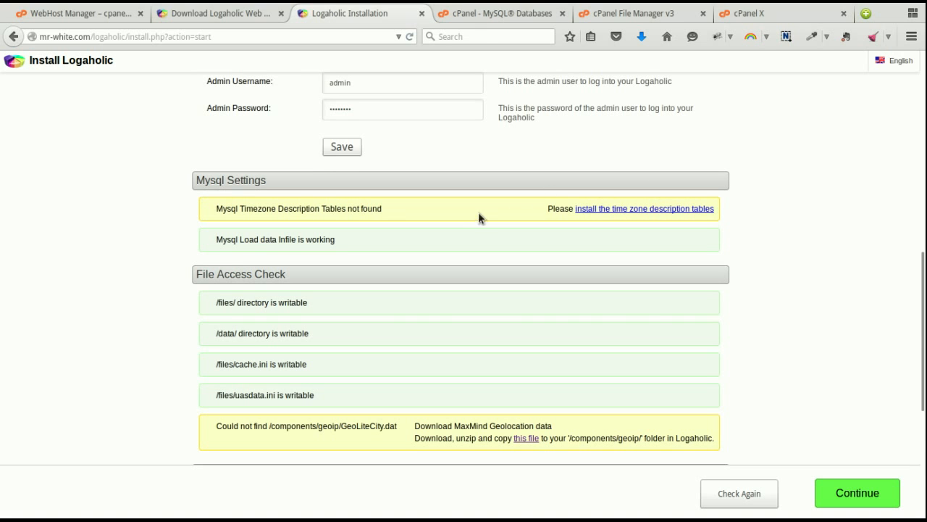
{"action": "scroll", "coordinate": [472, 235], "scroll_direction": "down", "scroll_amount": 3}
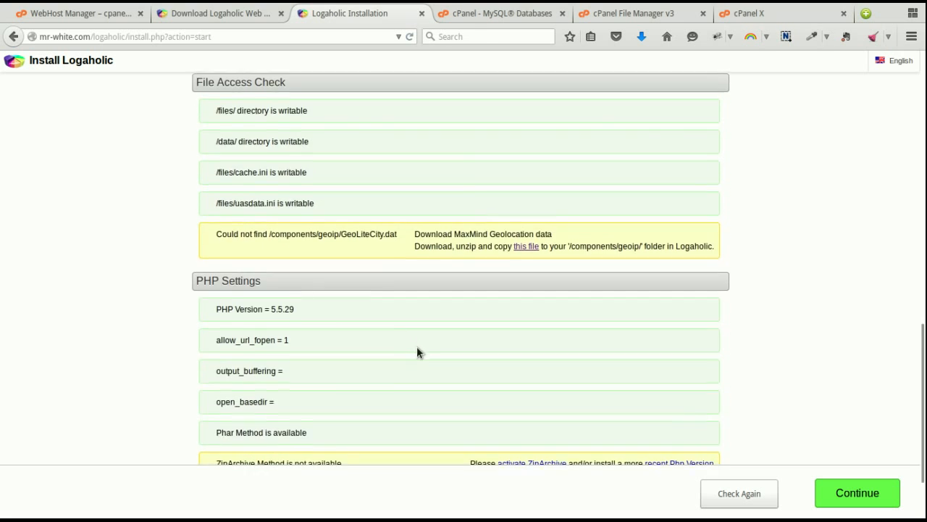
{"action": "scroll", "coordinate": [417, 346], "scroll_direction": "down", "scroll_amount": 1}
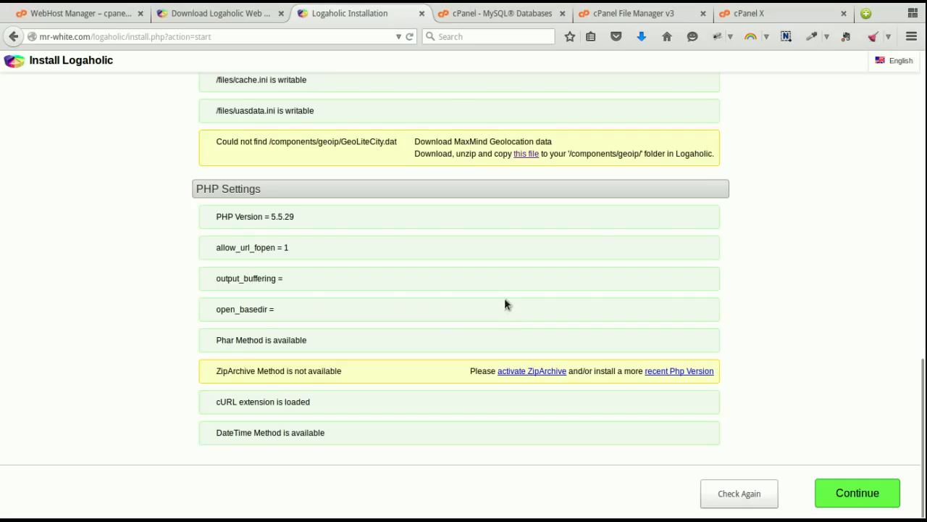
{"action": "scroll", "coordinate": [490, 314], "scroll_direction": "up", "scroll_amount": 1}
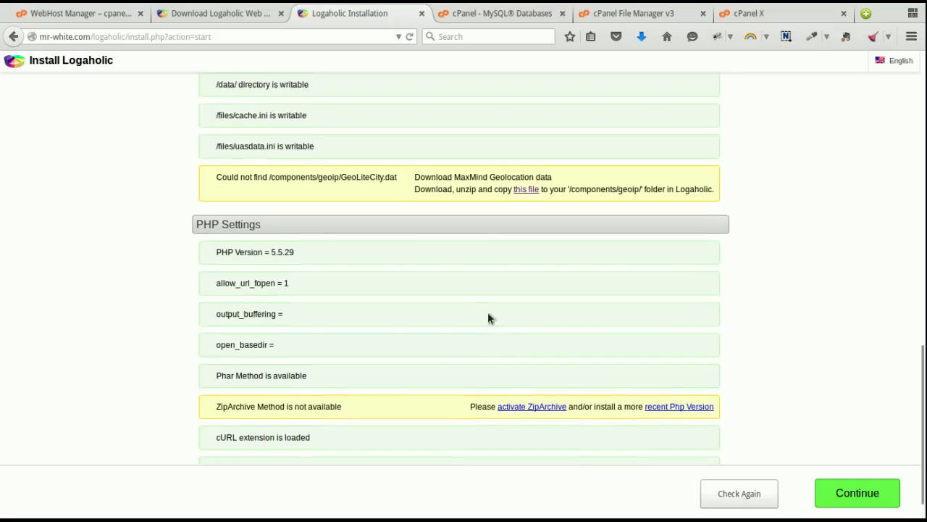
{"action": "scroll", "coordinate": [484, 331], "scroll_direction": "up", "scroll_amount": 3}
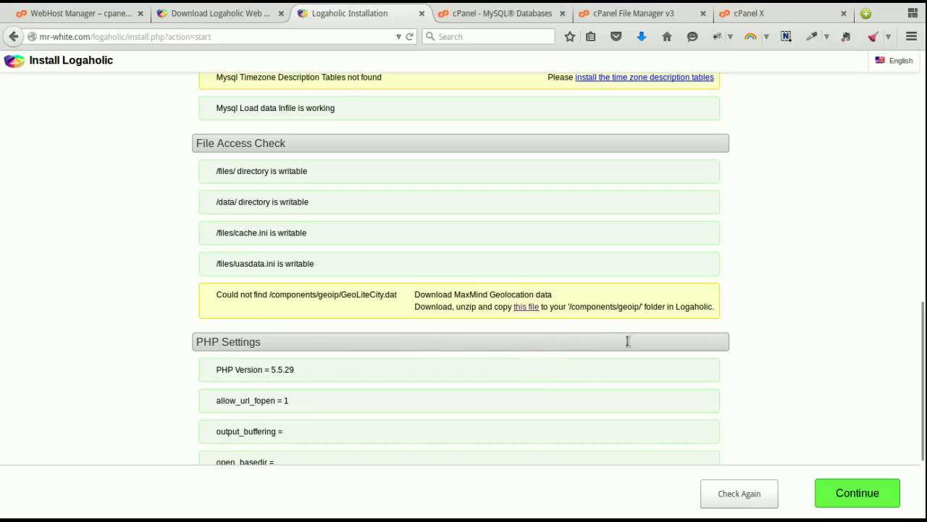
{"action": "key", "text": "Tab"}
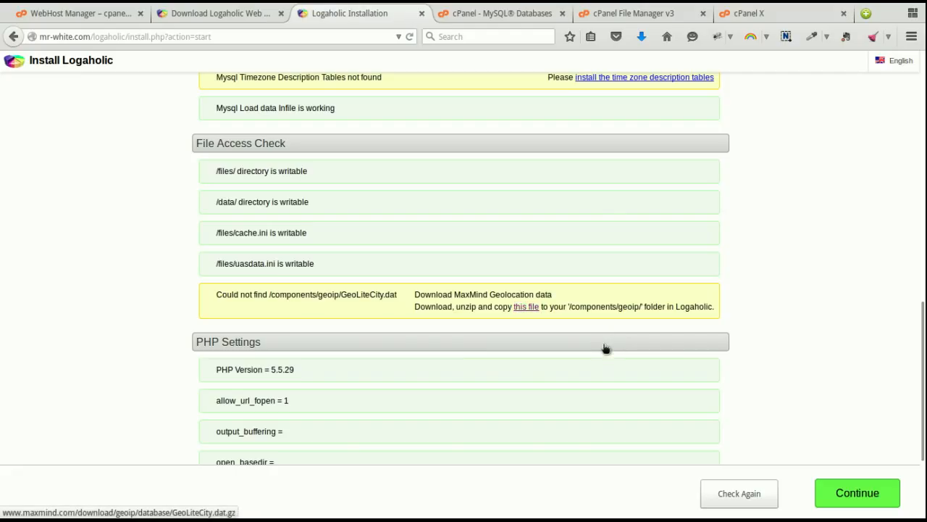
{"action": "key", "text": "Tab"}
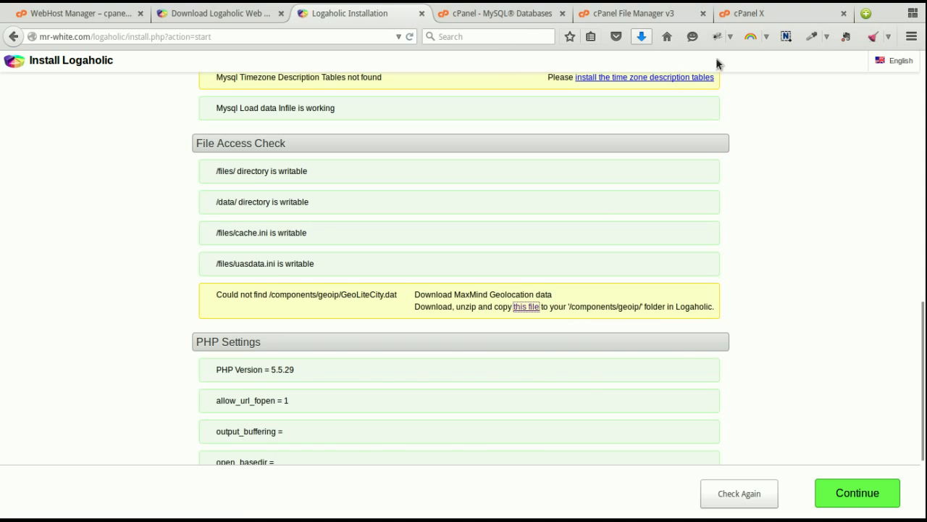
{"action": "key", "text": "alt+5"}
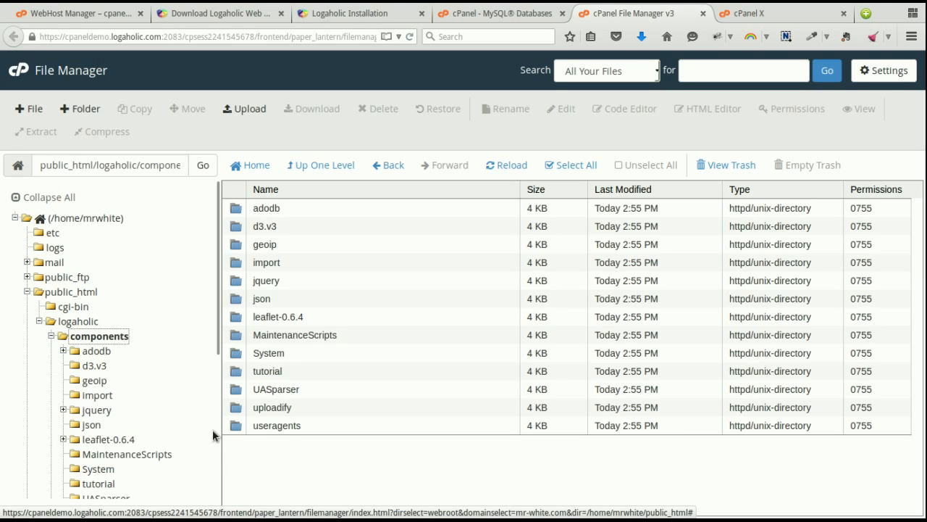
- Upload GeoLiteCity.dat.gz into logaholic/components/geoip and reload the file list
{"action": "scroll", "coordinate": [213, 429], "scroll_direction": "down", "scroll_amount": 2}
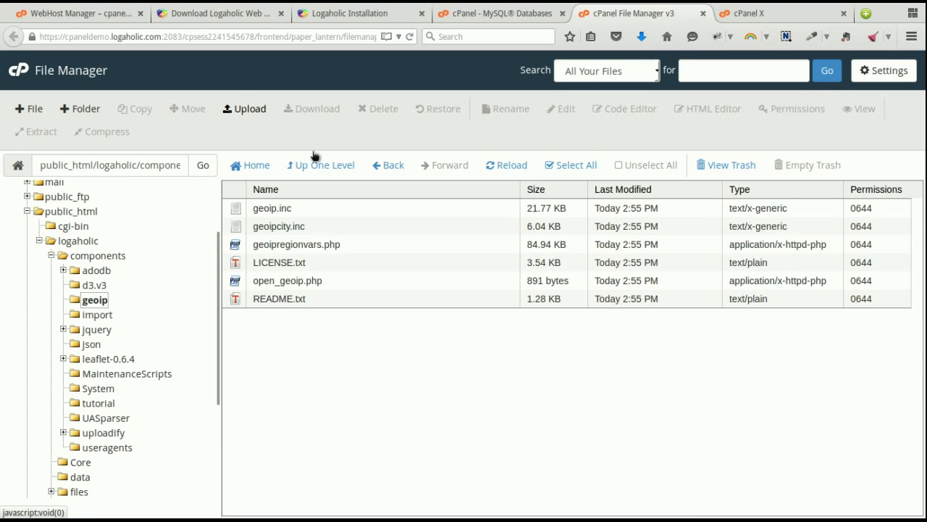
{"action": "left_click", "coordinate": [245, 109]}
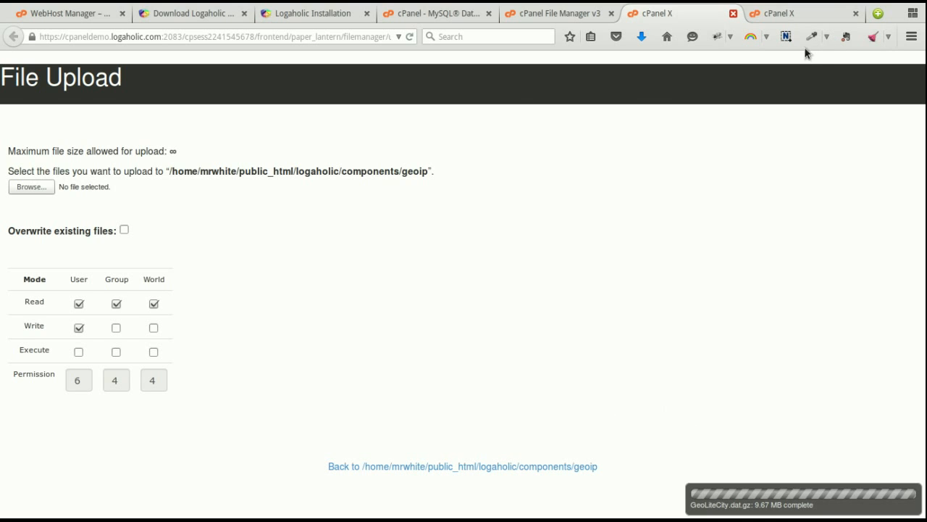
{"action": "left_click", "coordinate": [733, 13]}
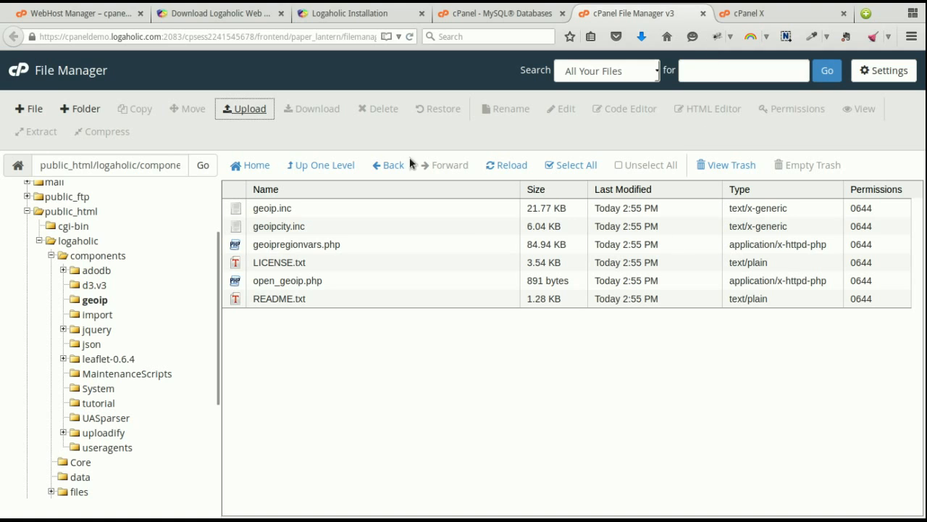
{"action": "left_click", "coordinate": [507, 164]}
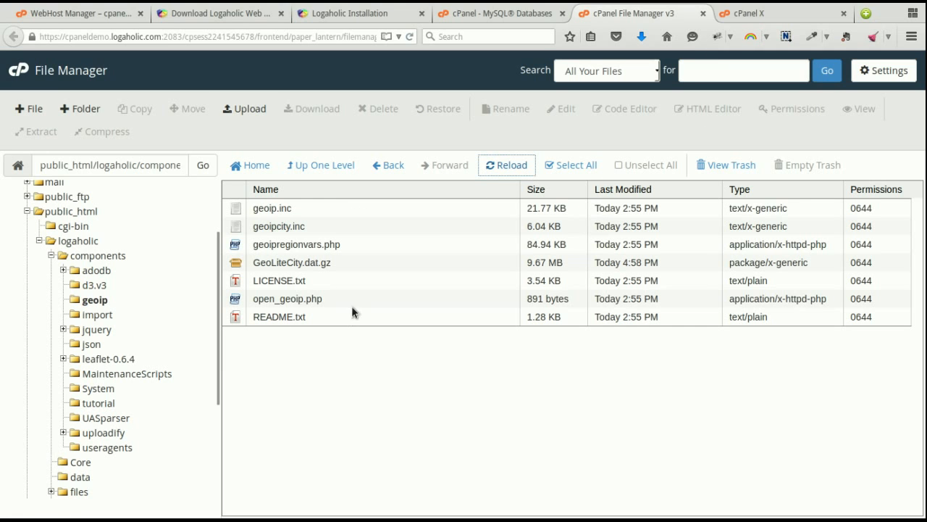
- Extract GeoLiteCity.dat.gz in the geoip folder, producing the 15.12 MB GeoLiteCity.dat
{"action": "left_click", "coordinate": [278, 262]}
{"action": "right_click", "coordinate": [279, 262]}
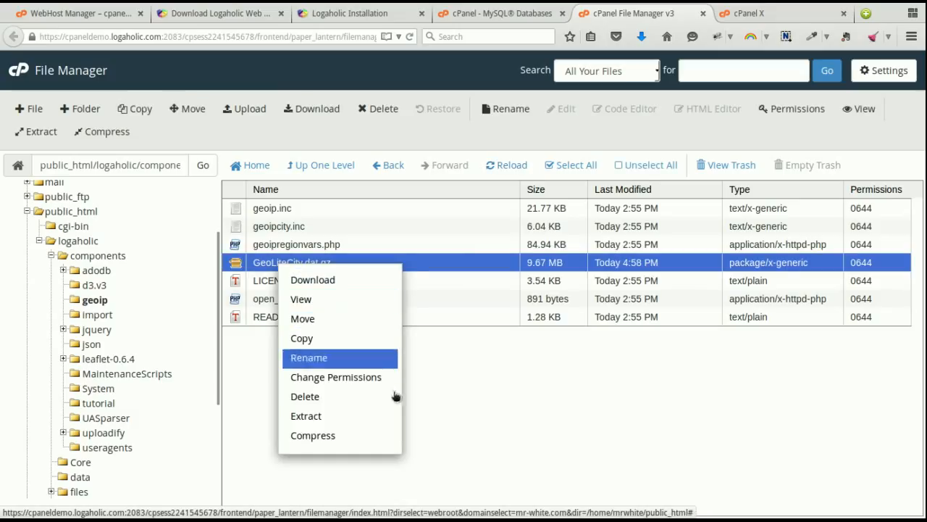
{"action": "key", "text": "Return"}
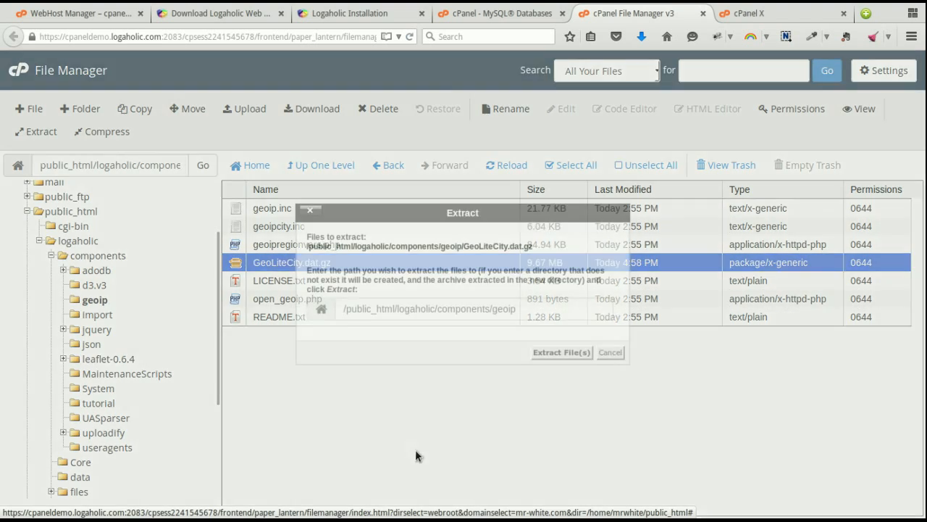
{"action": "left_click", "coordinate": [562, 352]}
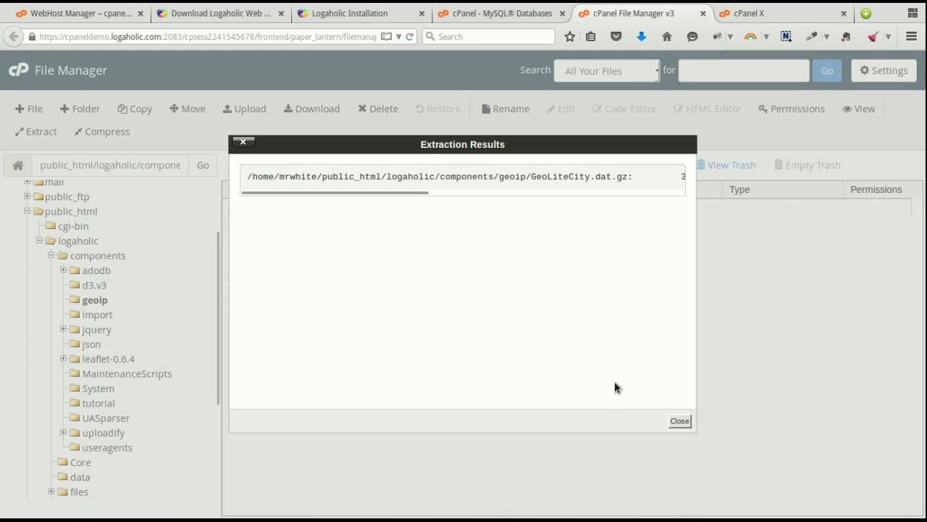
{"action": "key", "text": "Return"}
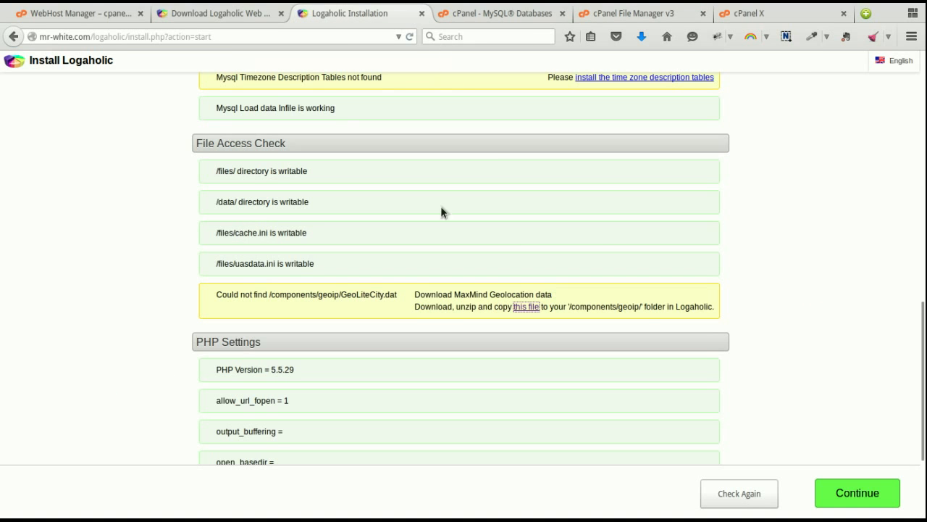
- Recheck the installer requirements, confirm GeoLiteCity.dat is found, and continue to login
{"action": "left_click", "coordinate": [855, 487]}
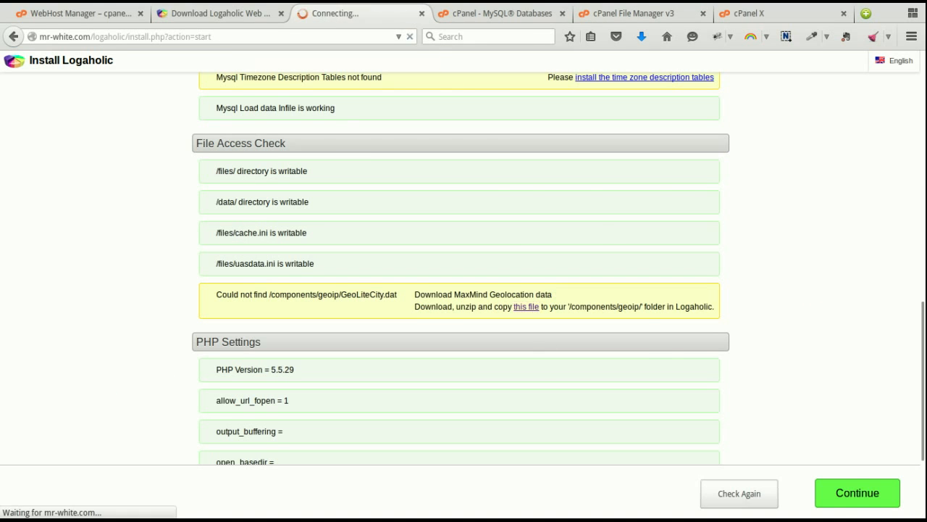
{"action": "scroll", "coordinate": [732, 343], "scroll_direction": "down", "scroll_amount": 10}
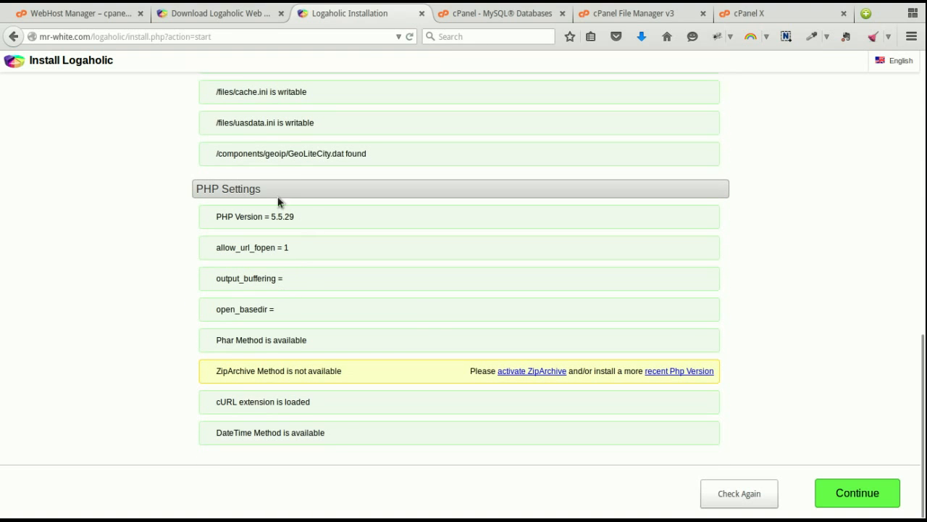
{"action": "left_click_drag", "start_coordinate": [217, 153], "coordinate": [475, 189]}
{"action": "scroll", "coordinate": [725, 224], "scroll_direction": "up", "scroll_amount": 3}
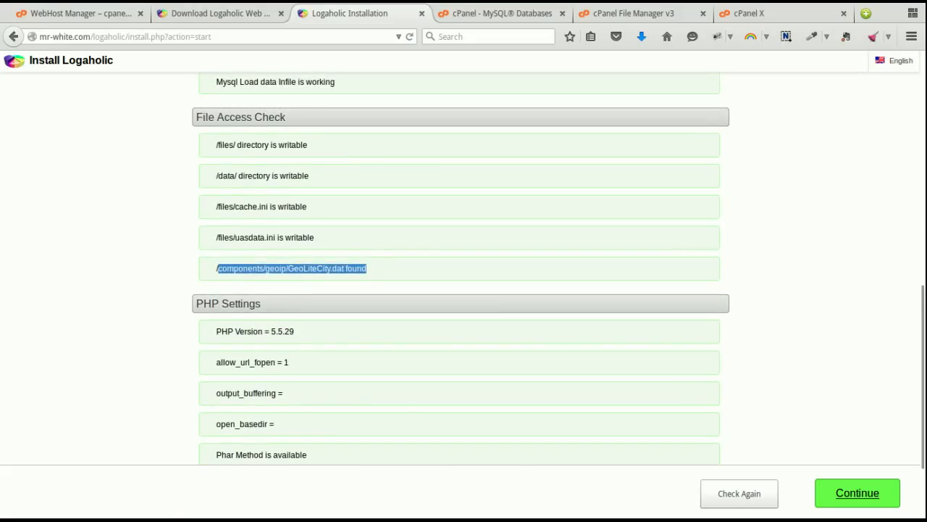
{"action": "left_click", "coordinate": [857, 492]}
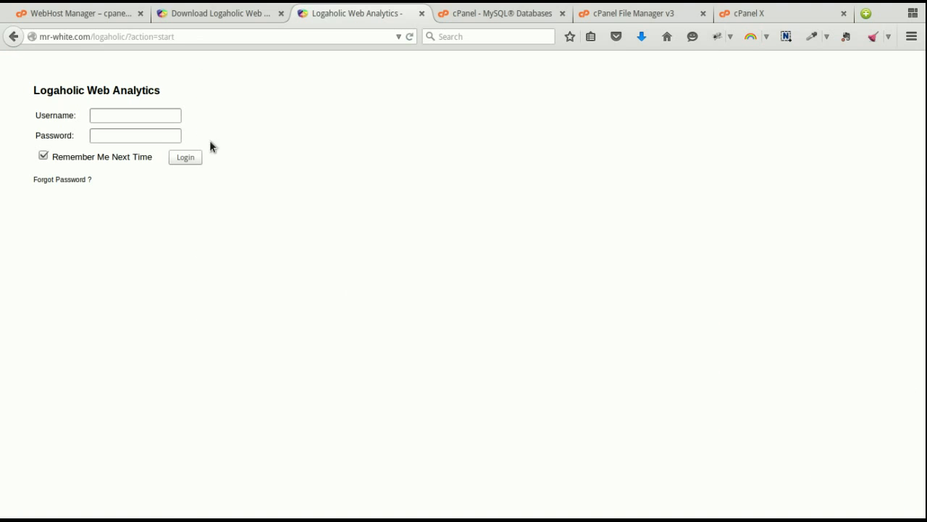
- Log in to Logaholic with the admin username and password
{"action": "type", "text": "dmin"}
{"action": "key", "text": "Tab"}
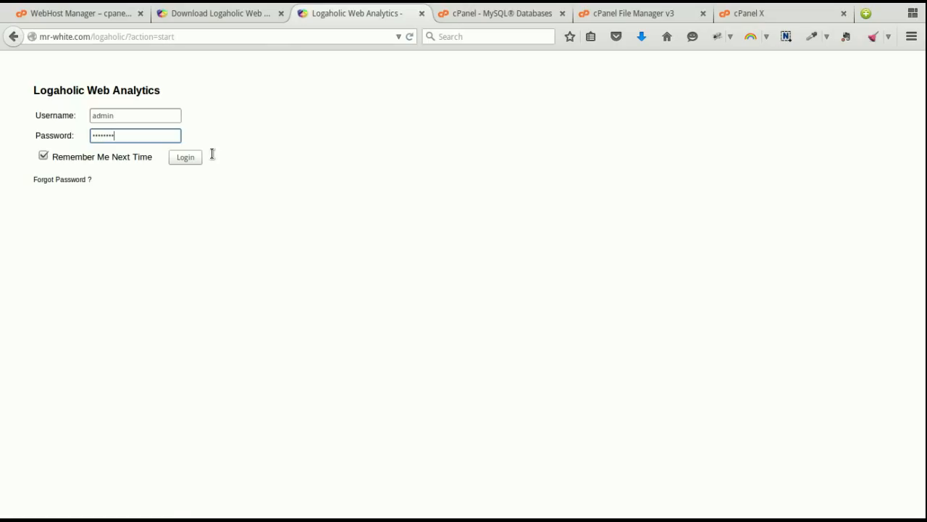
{"action": "key", "text": "Return"}
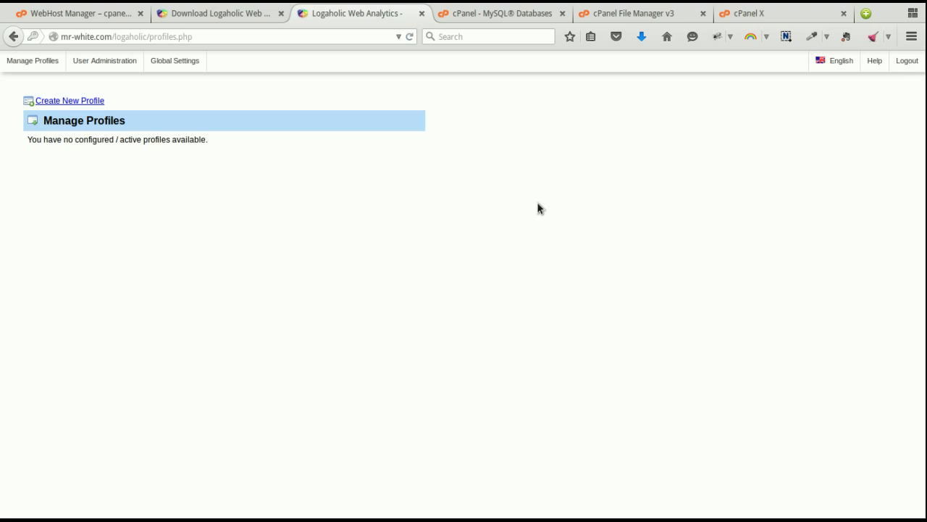
- Create a new profile named MrWhite for the domain mr-white.com
{"action": "left_click", "coordinate": [81, 101]}
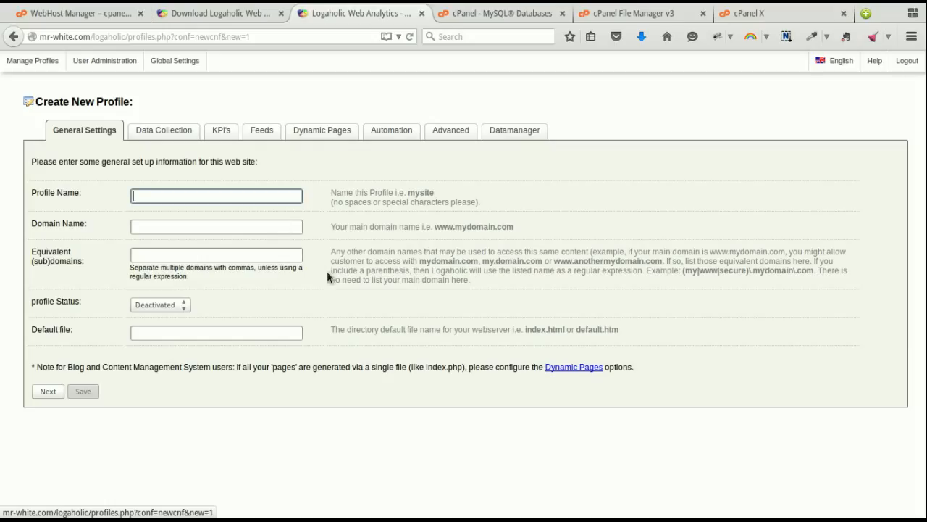
{"action": "type", "text": "MrWhite"}
{"action": "key", "text": "Tab"}
{"action": "type", "text": "mr-white.com"}
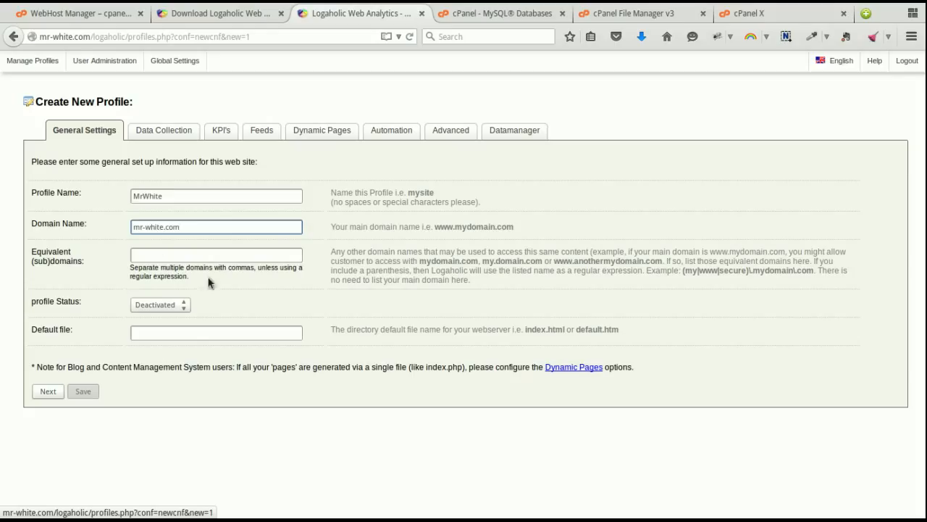
{"action": "key", "text": "Tab"}
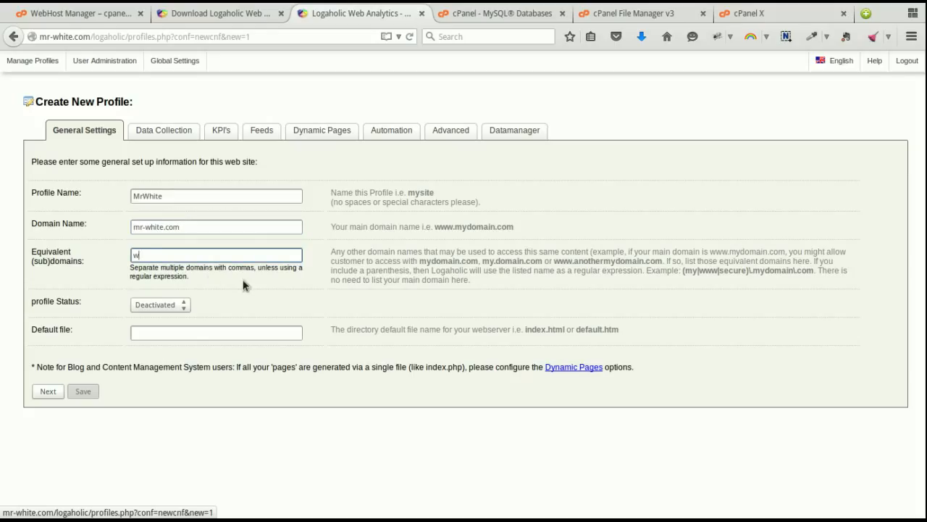
{"action": "type", "text": "wwww.mr-white.com"}
{"action": "key", "text": "Left"}
{"action": "key", "text": "Left"}
{"action": "key", "text": "Left"}
{"action": "key", "text": "Left"}
{"action": "key", "text": "Left"}
{"action": "key", "text": "Left"}
{"action": "key", "text": "Left"}
{"action": "key", "text": "Left"}
{"action": "key", "text": "Left"}
{"action": "key", "text": "Left"}
{"action": "key", "text": "Left"}
{"action": "key", "text": "Left"}
{"action": "key", "text": "Left"}
{"action": "key", "text": "BackSpace"}
{"action": "key", "text": "Tab"}
{"action": "key", "text": "Down"}
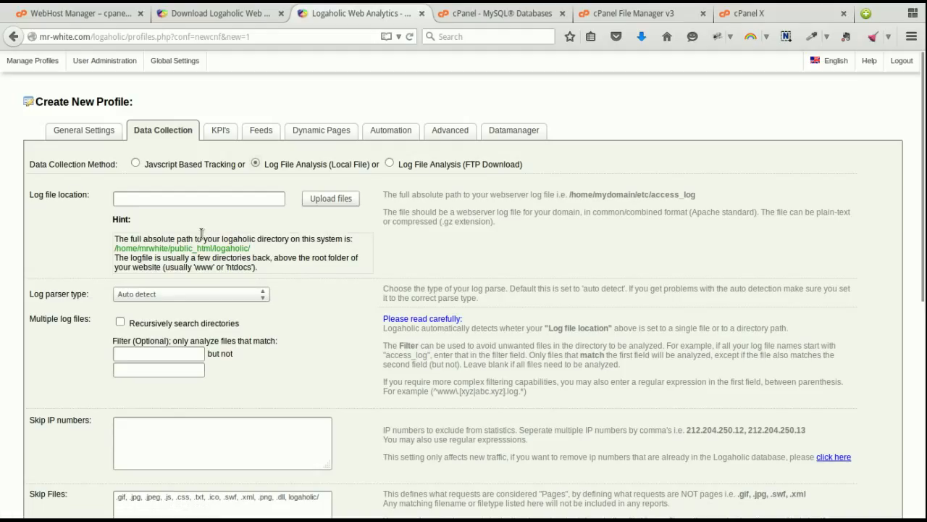
- Set the log file location to /home/mrwhite/logs and save the MrWhite profile
{"action": "key", "text": "Tab"}
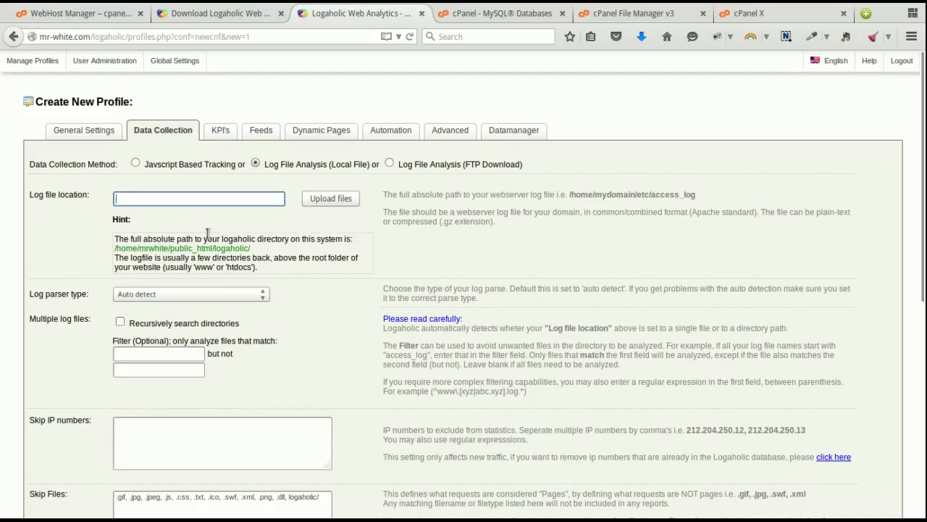
{"action": "type", "text": "/home/"}
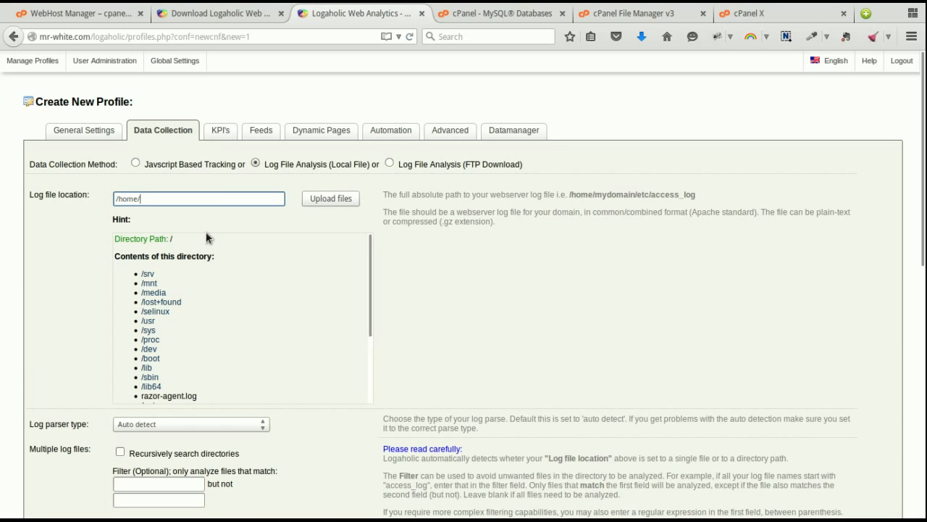
{"action": "type", "text": "mrwhi"}
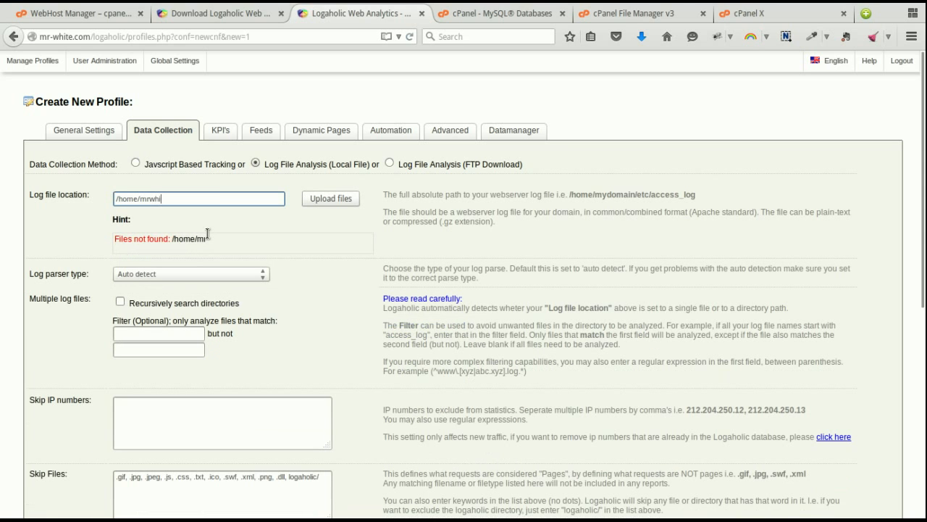
{"action": "type", "text": "te/logs/"}
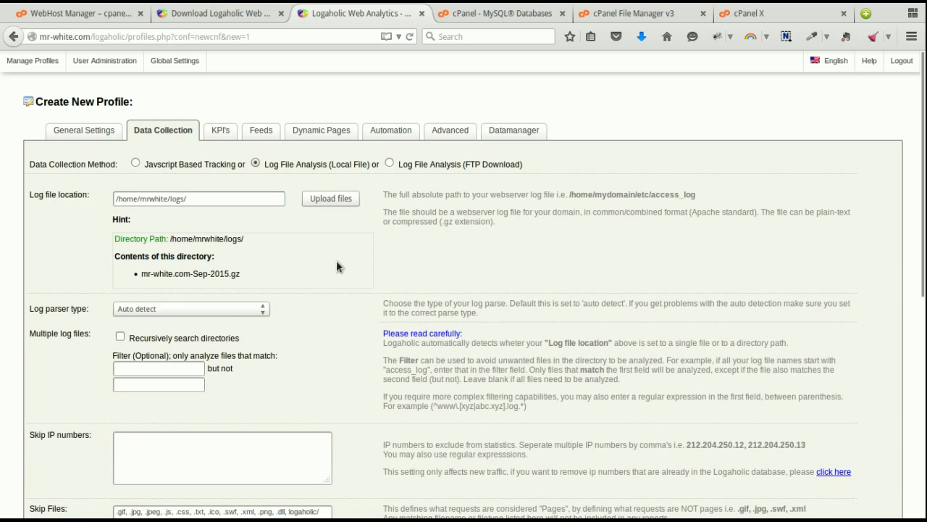
{"action": "scroll", "coordinate": [248, 197], "scroll_direction": "down", "scroll_amount": 2}
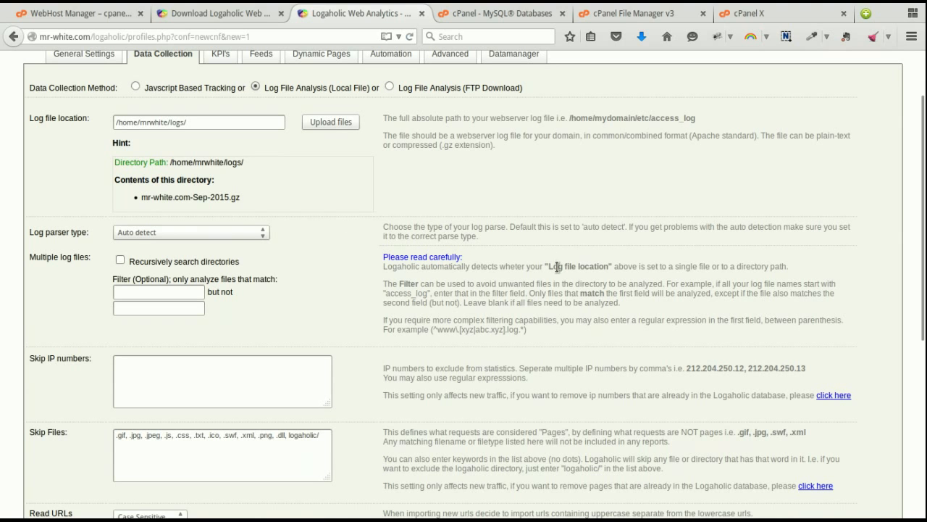
{"action": "scroll", "coordinate": [482, 279], "scroll_direction": "down", "scroll_amount": 1}
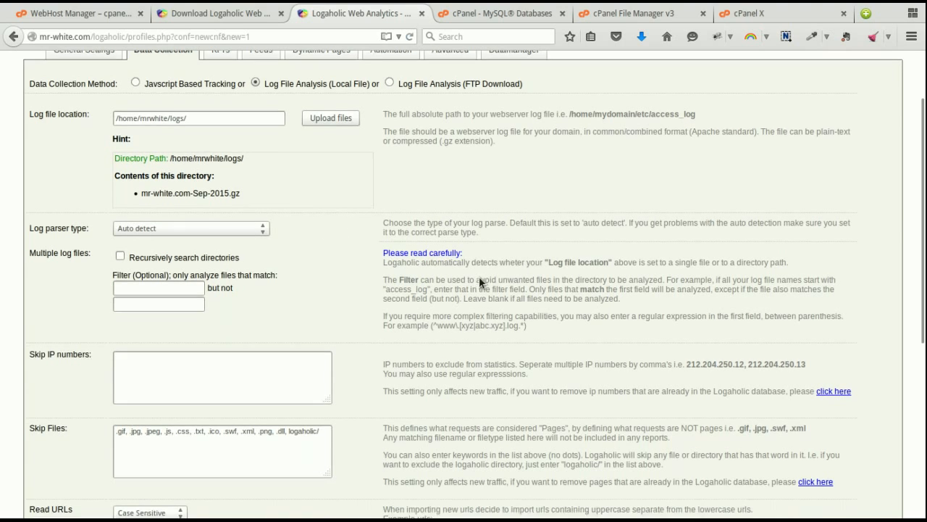
{"action": "scroll", "coordinate": [414, 293], "scroll_direction": "up", "scroll_amount": 1}
{"action": "key", "text": "Tab"}
{"action": "key", "text": "Tab"}
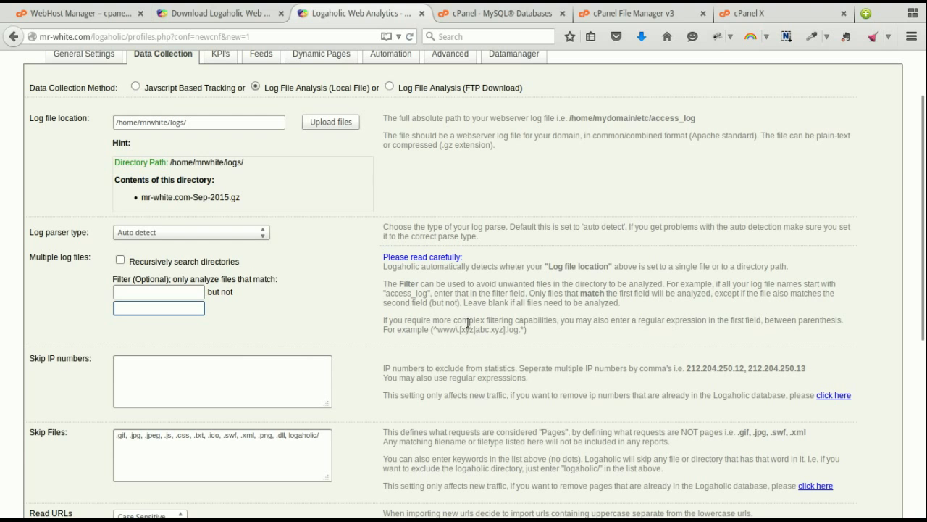
{"action": "scroll", "coordinate": [449, 299], "scroll_direction": "up", "scroll_amount": 1}
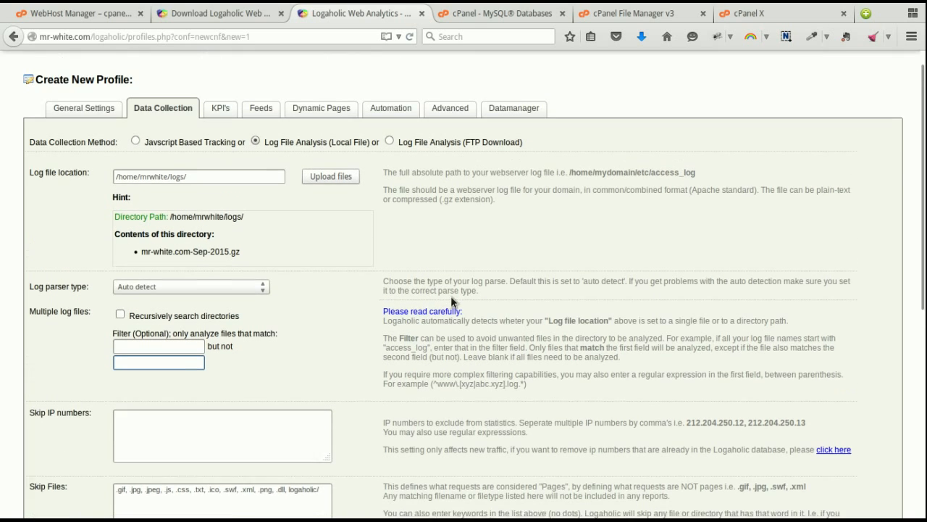
{"action": "scroll", "coordinate": [448, 296], "scroll_direction": "down", "scroll_amount": 7}
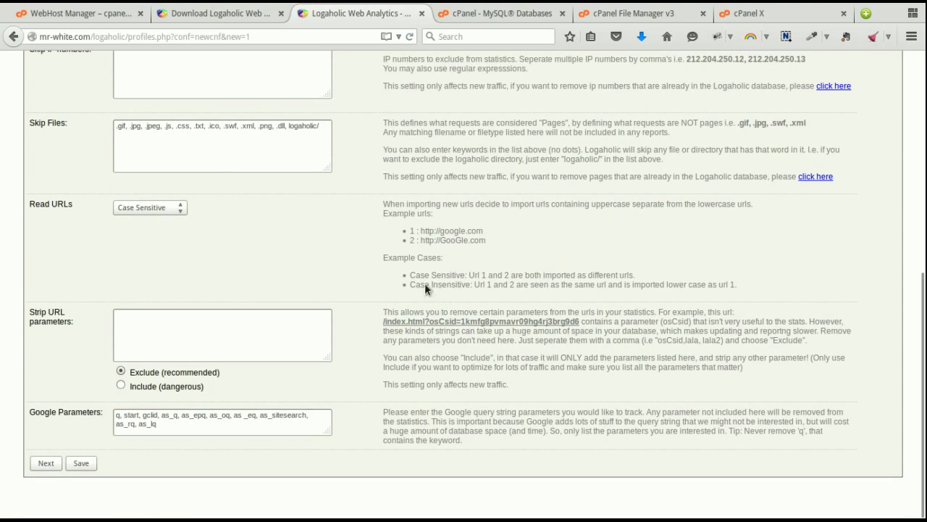
{"action": "key", "text": "Return"}
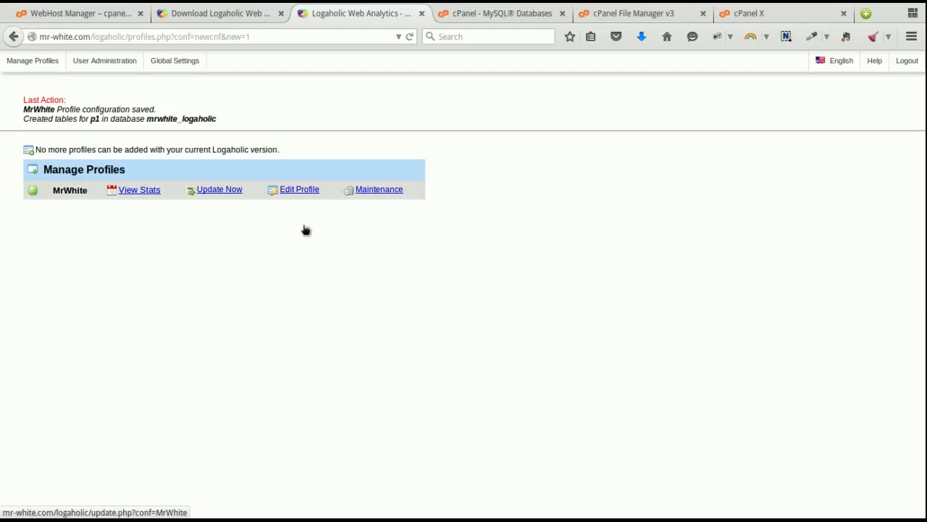
- Update the MrWhite logs and view its stats dashboard, dismissing the tutorial popup
{"action": "key", "text": "Return"}
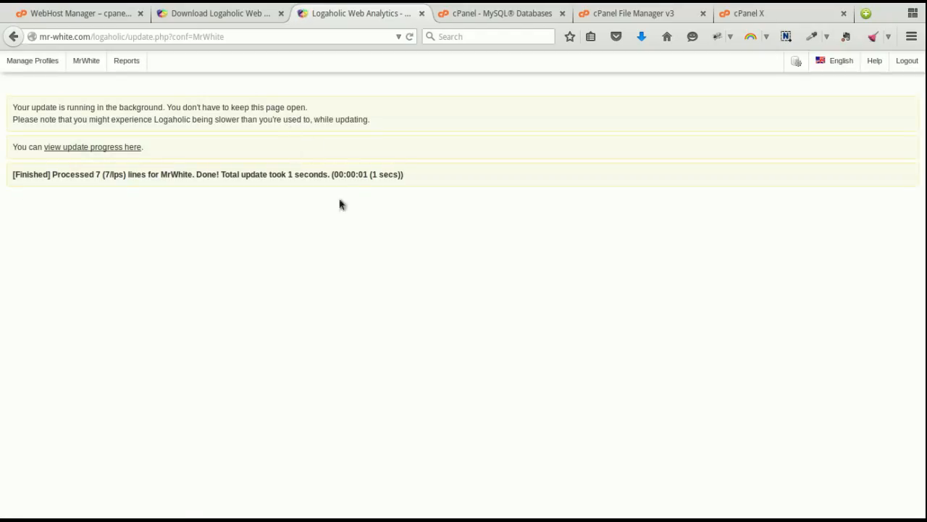
{"action": "left_click", "coordinate": [86, 60]}
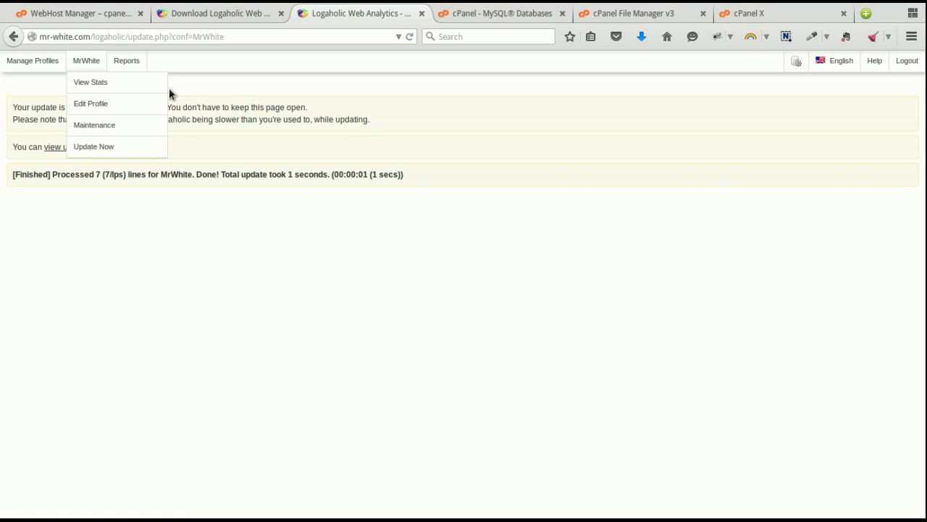
{"action": "left_click", "coordinate": [171, 123]}
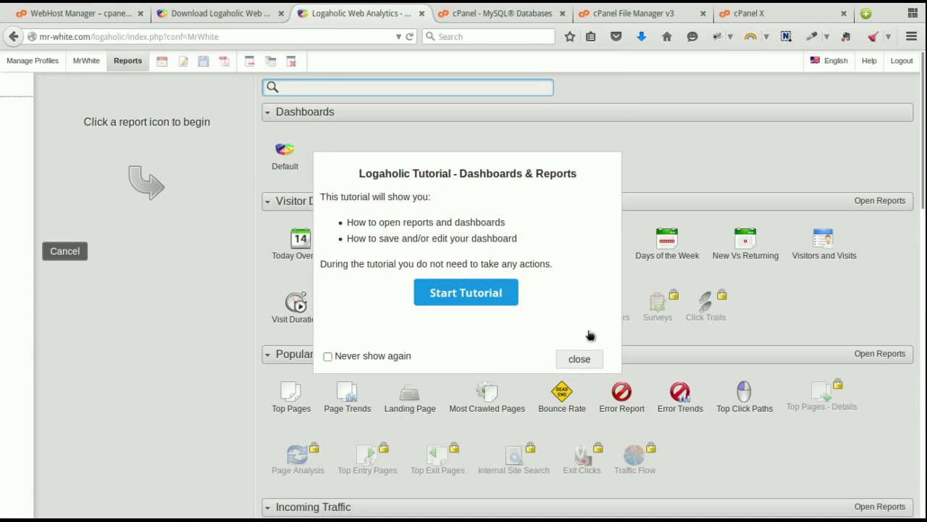
{"action": "left_click", "coordinate": [664, 402]}
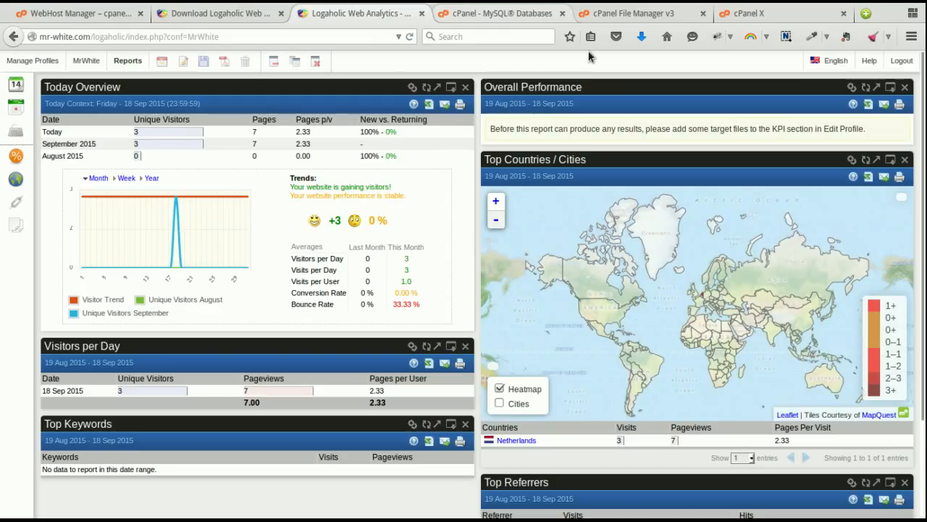
{"action": "key", "text": "ctrl+Tab"}
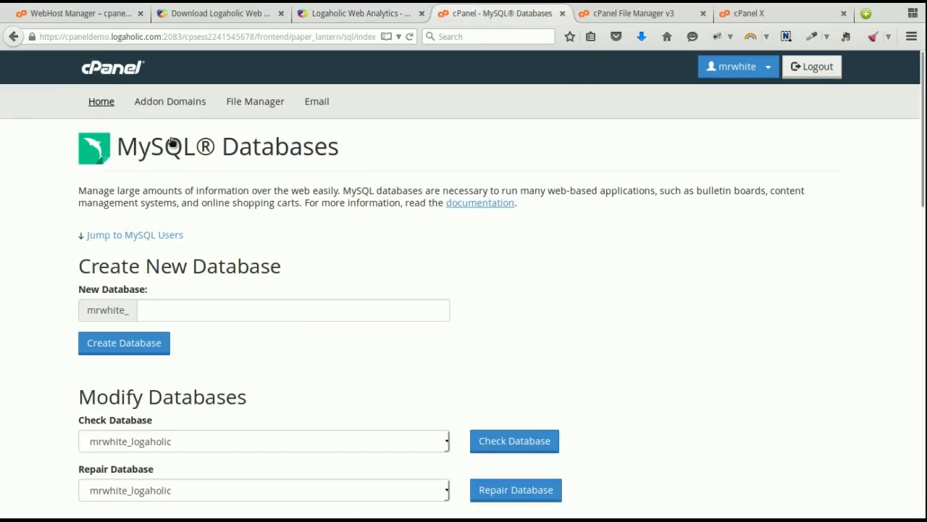
- From cPanel Home, open Raw Access in the Metrics section
{"action": "left_click", "coordinate": [102, 102]}
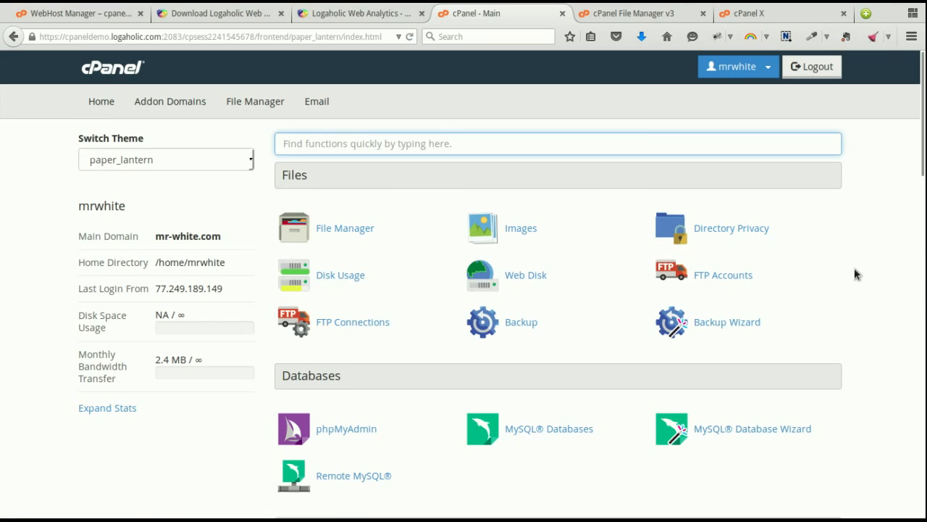
{"action": "scroll", "coordinate": [863, 300], "scroll_direction": "down", "scroll_amount": 8}
{"action": "scroll", "coordinate": [538, 304], "scroll_direction": "down", "scroll_amount": 9}
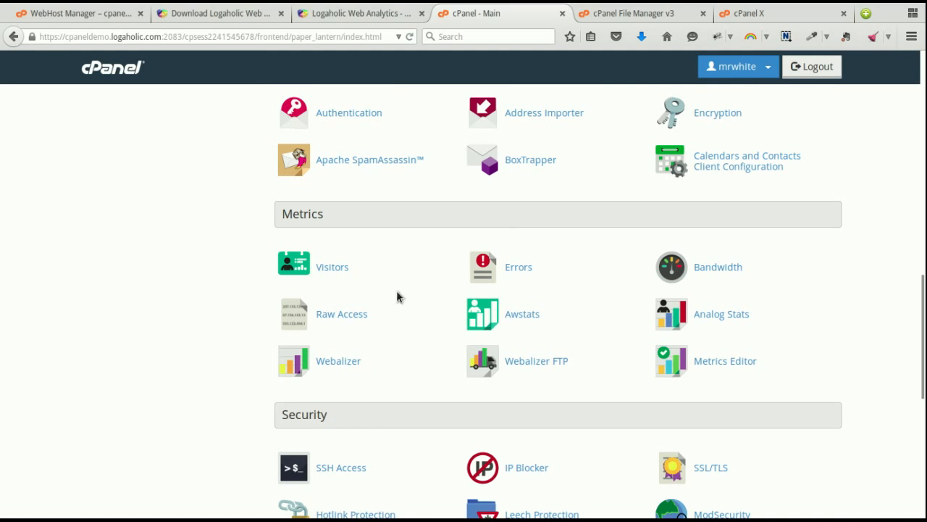
{"action": "left_click", "coordinate": [342, 314]}
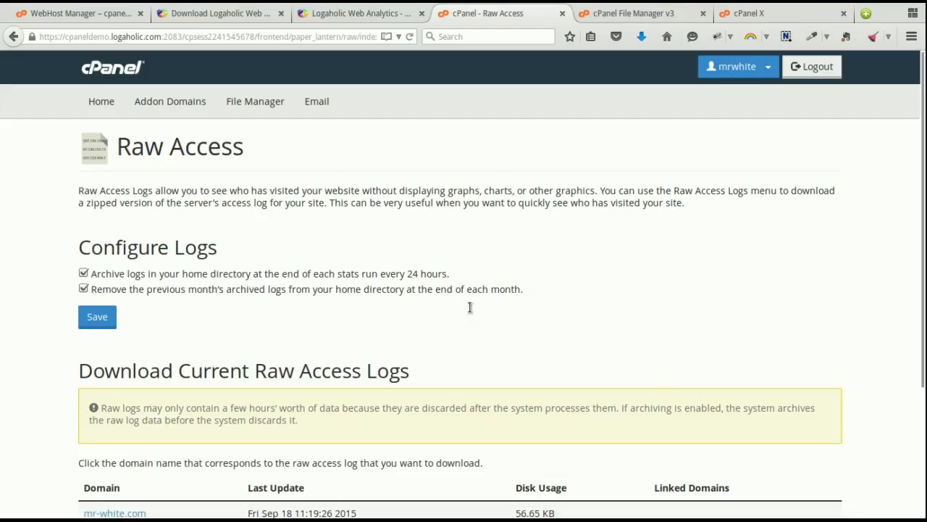
- Keep archiving logs every 24 hours but untick removal of last month's archived logs
{"action": "left_click_drag", "start_coordinate": [378, 273], "coordinate": [447, 289]}
{"action": "left_click", "coordinate": [541, 305]}
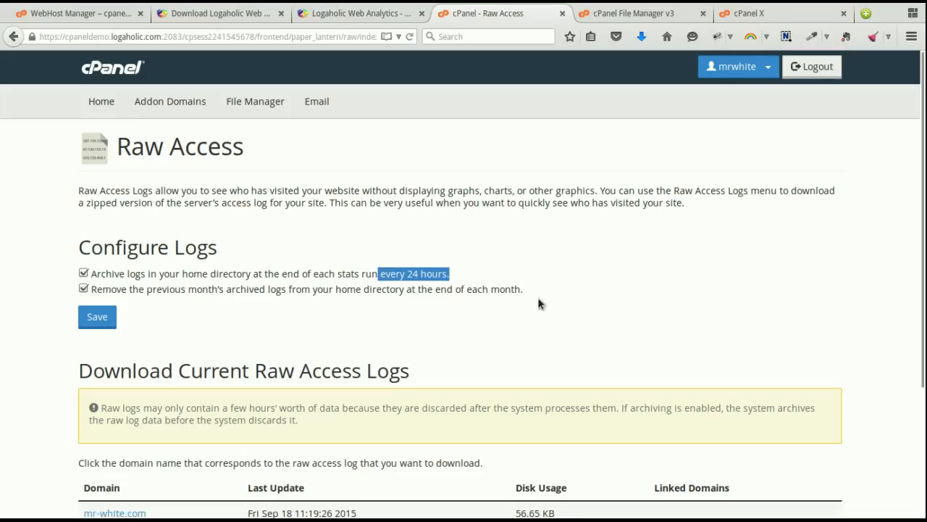
{"action": "left_click", "coordinate": [186, 327]}
{"action": "left_click_drag", "start_coordinate": [209, 323], "coordinate": [600, 337]}
{"action": "left_click", "coordinate": [83, 288]}
{"action": "left_click", "coordinate": [248, 328]}
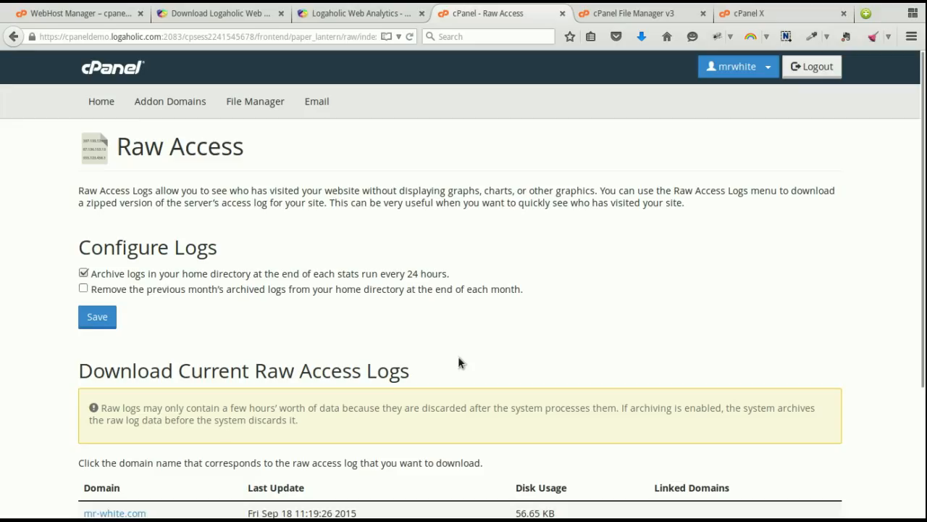
- Save the raw log archiving settings and return to the cPanel home page
{"action": "scroll", "coordinate": [420, 356], "scroll_direction": "down", "scroll_amount": 1}
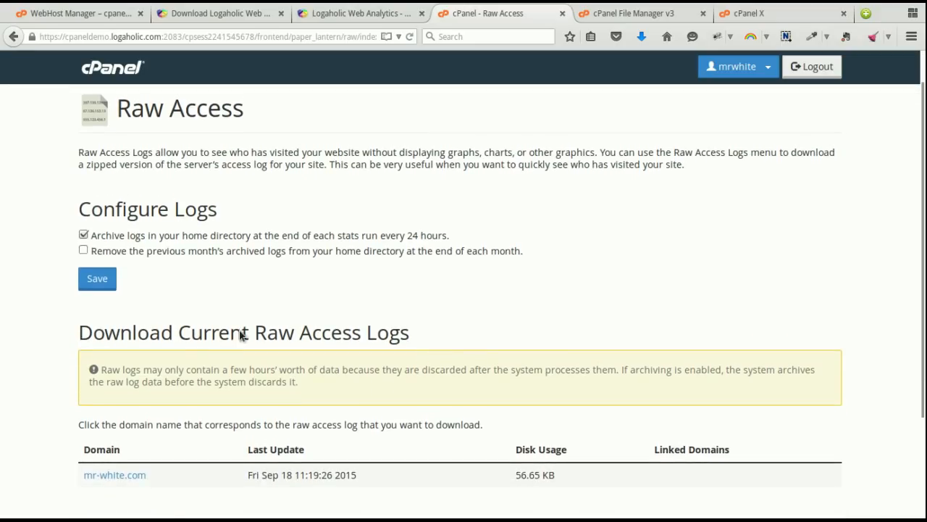
{"action": "left_click", "coordinate": [97, 278]}
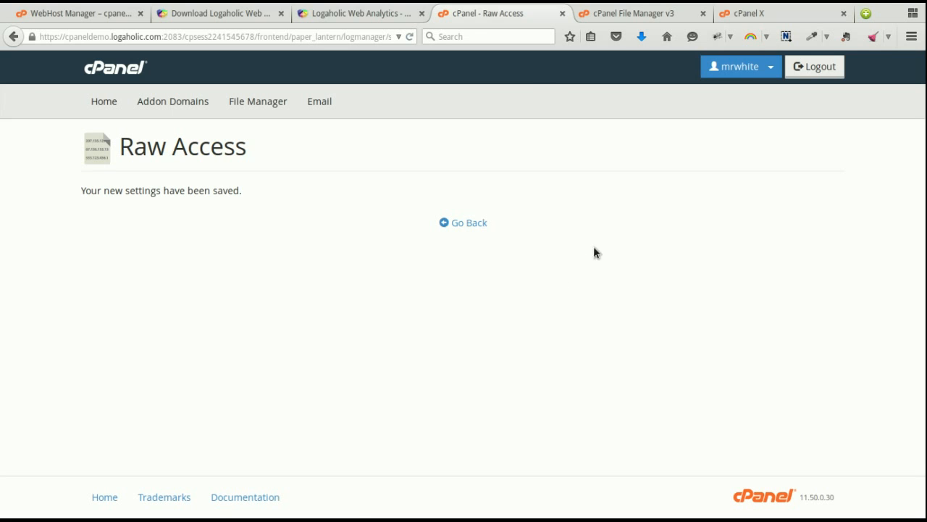
{"action": "left_click", "coordinate": [464, 223]}
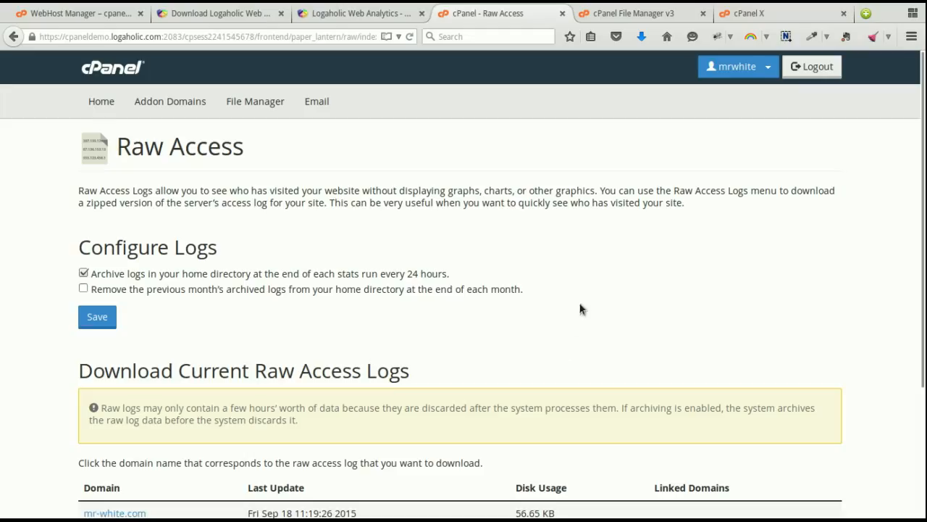
{"action": "left_click", "coordinate": [101, 101]}
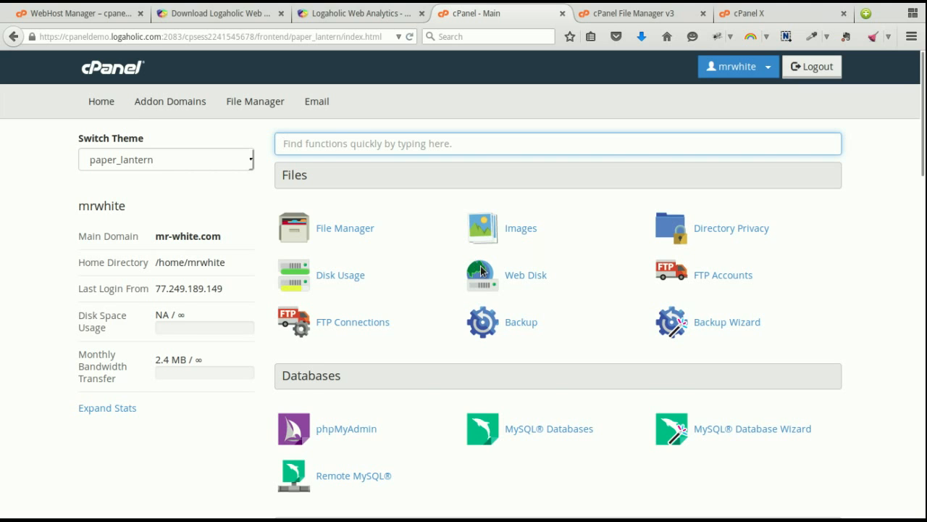
- Go to the Advanced section of the home page and open Cron Jobs
{"action": "scroll", "coordinate": [493, 266], "scroll_direction": "down", "scroll_amount": 10}
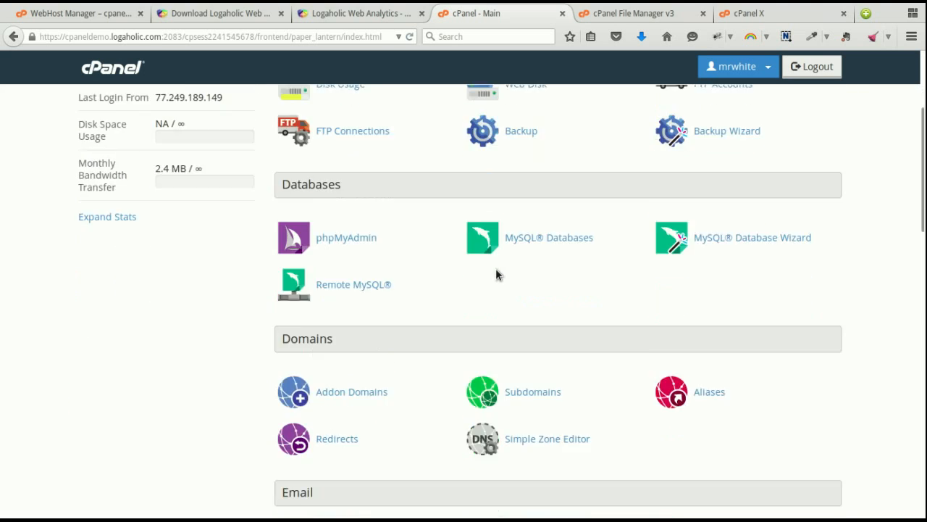
{"action": "scroll", "coordinate": [497, 269], "scroll_direction": "down", "scroll_amount": 10}
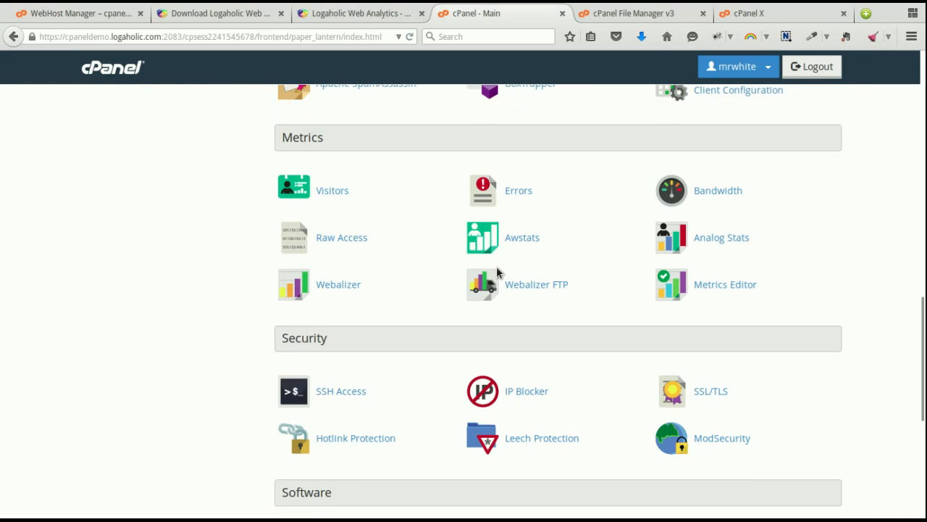
{"action": "scroll", "coordinate": [496, 270], "scroll_direction": "down", "scroll_amount": 3}
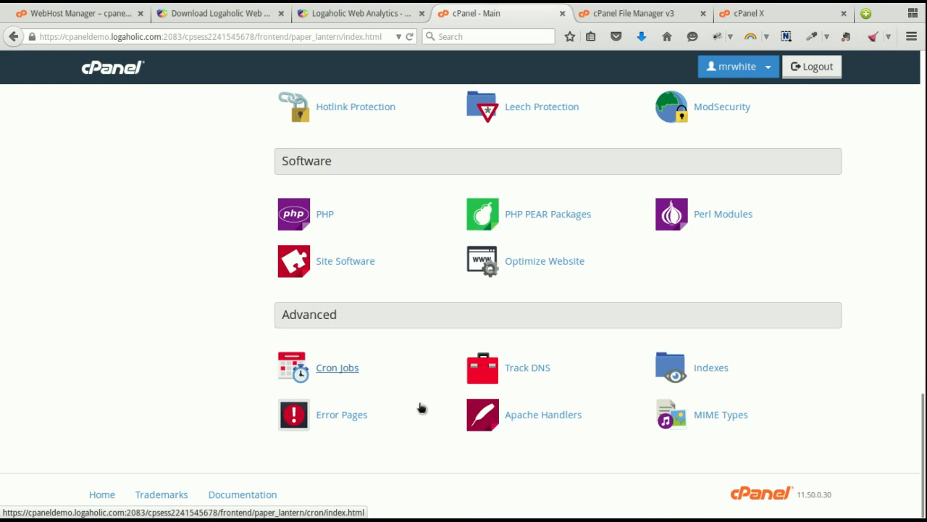
{"action": "left_click", "coordinate": [339, 368]}
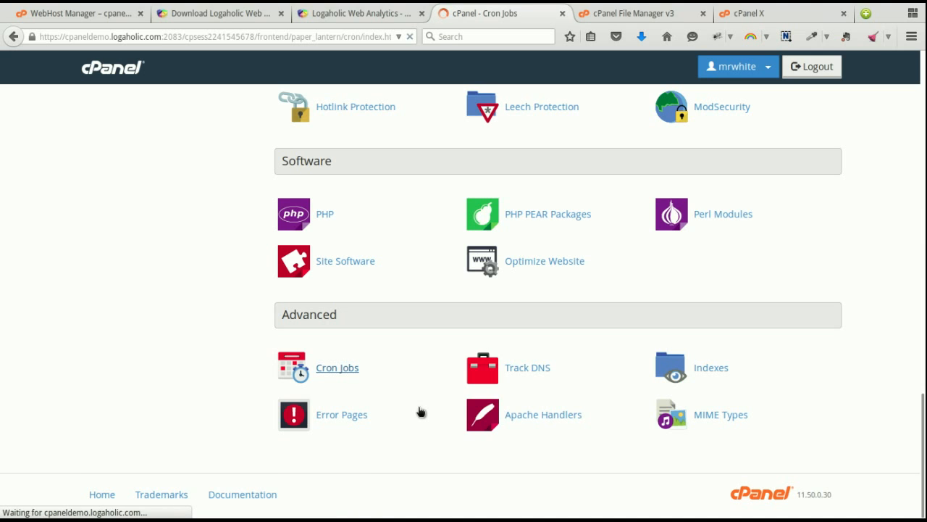
{"action": "scroll", "coordinate": [565, 362], "scroll_direction": "down", "scroll_amount": 2}
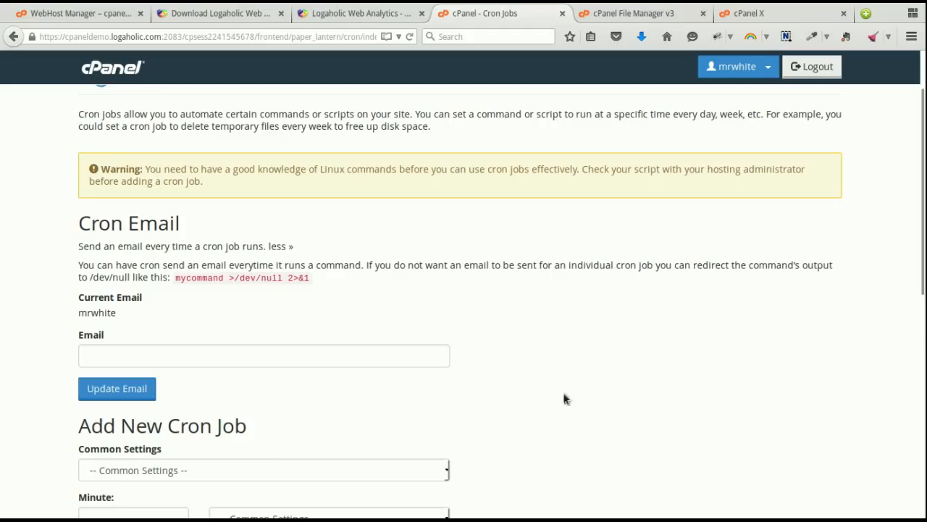
- Enter the new notification email address in the Cron Email field and submit the update
{"action": "left_click", "coordinate": [238, 359]}
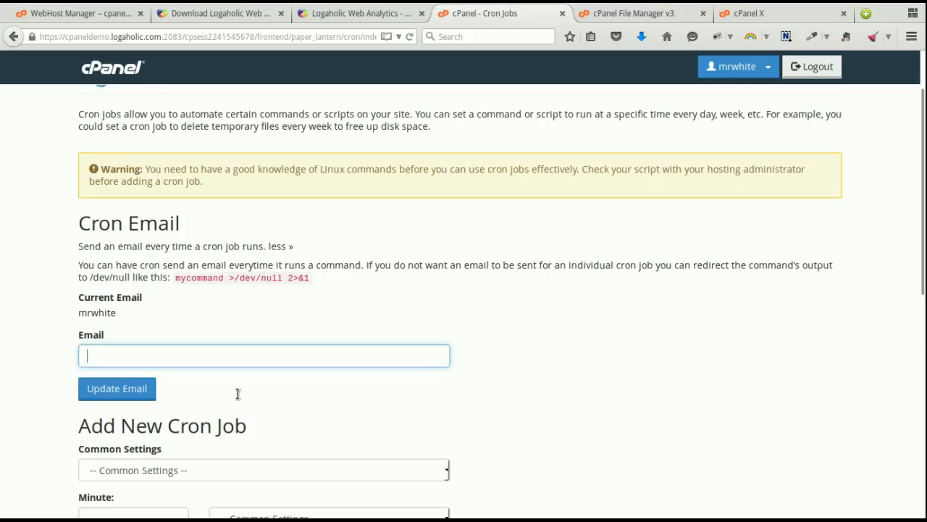
{"action": "type", "text": "miichael"}
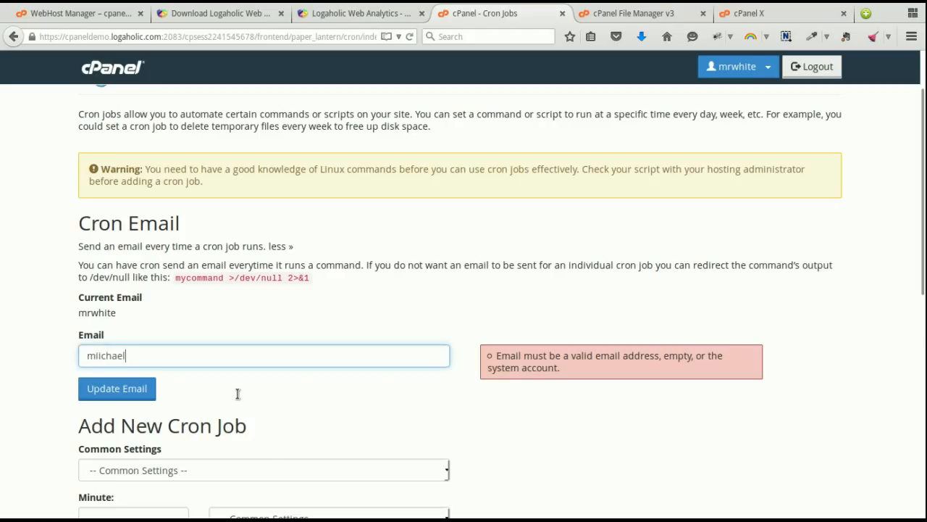
{"action": "key", "text": "BackSpace"}
{"action": "key", "text": "BackSpace"}
{"action": "key", "text": "BackSpace"}
{"action": "key", "text": "BackSpace"}
{"action": "key", "text": "BackSpace"}
{"action": "key", "text": "BackSpace"}
{"action": "key", "text": "BackSpace"}
{"action": "key", "text": "Down"}
{"action": "key", "text": "Tab"}
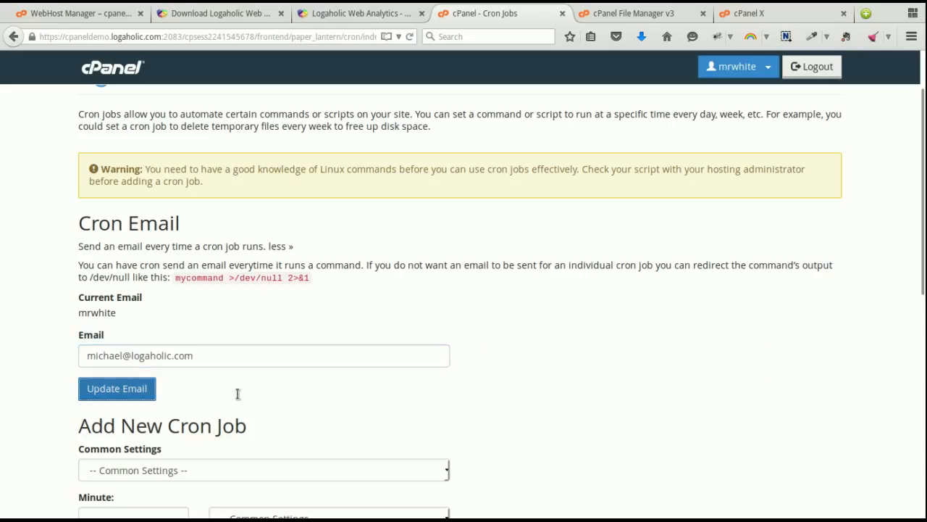
{"action": "key", "text": "Return"}
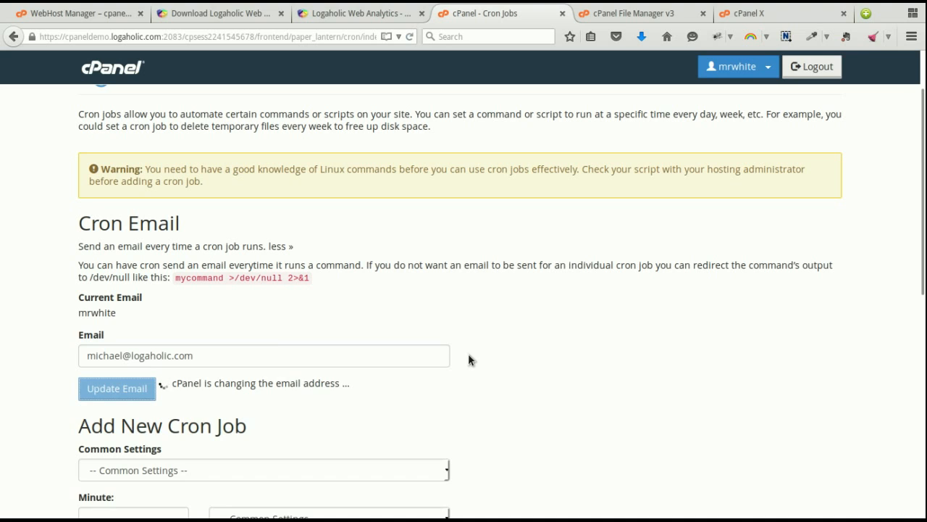
{"action": "scroll", "coordinate": [468, 322], "scroll_direction": "down", "scroll_amount": 1}
{"action": "scroll", "coordinate": [590, 246], "scroll_direction": "down", "scroll_amount": 6}
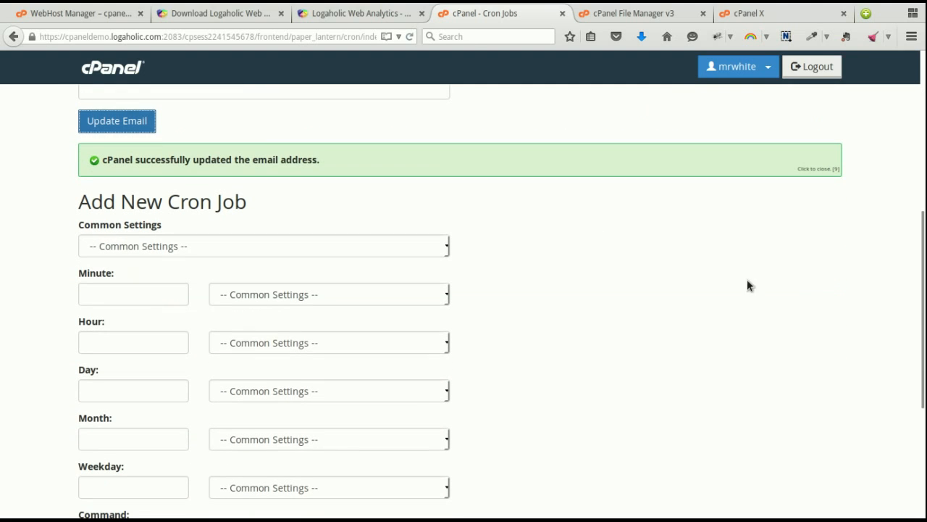
{"action": "scroll", "coordinate": [611, 258], "scroll_direction": "up", "scroll_amount": 5}
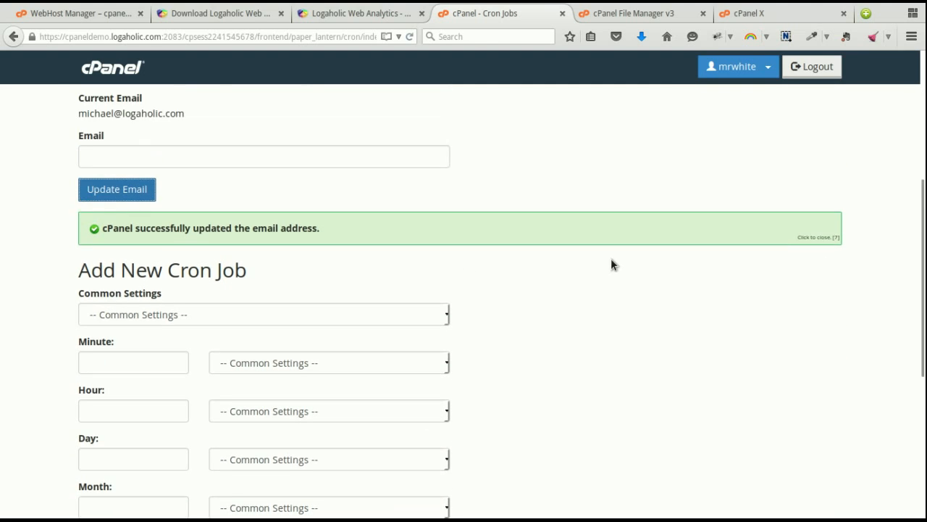
{"action": "scroll", "coordinate": [607, 265], "scroll_direction": "up", "scroll_amount": 5}
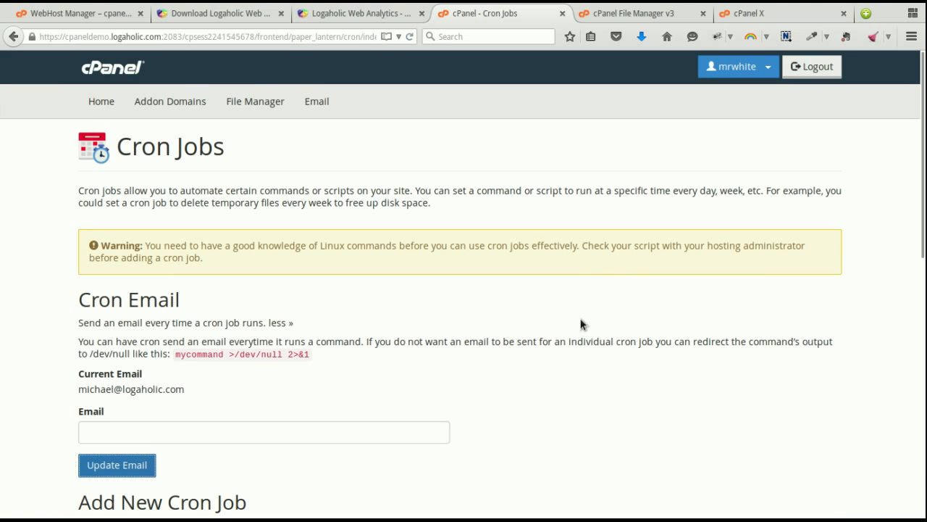
{"action": "scroll", "coordinate": [514, 333], "scroll_direction": "down", "scroll_amount": 9}
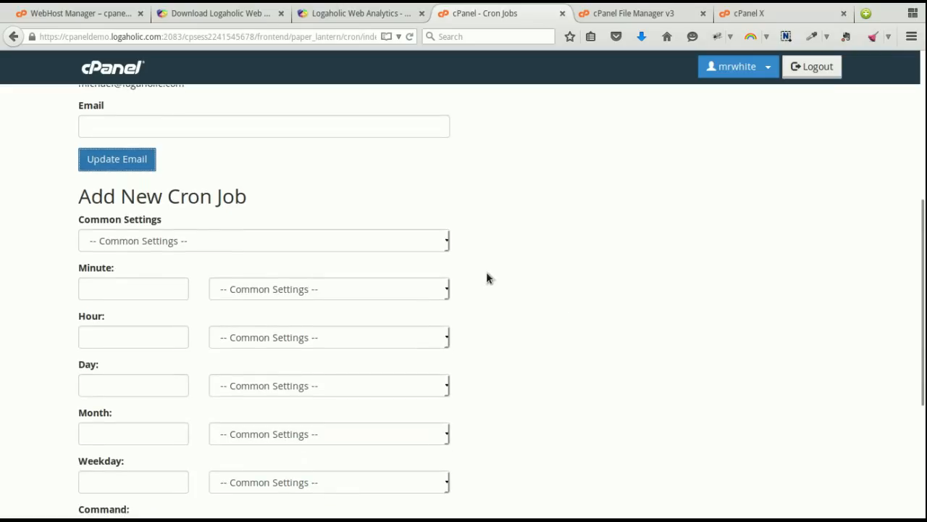
- Choose the 'Once Per Day' schedule from Common Settings
{"action": "key", "text": "Tab"}
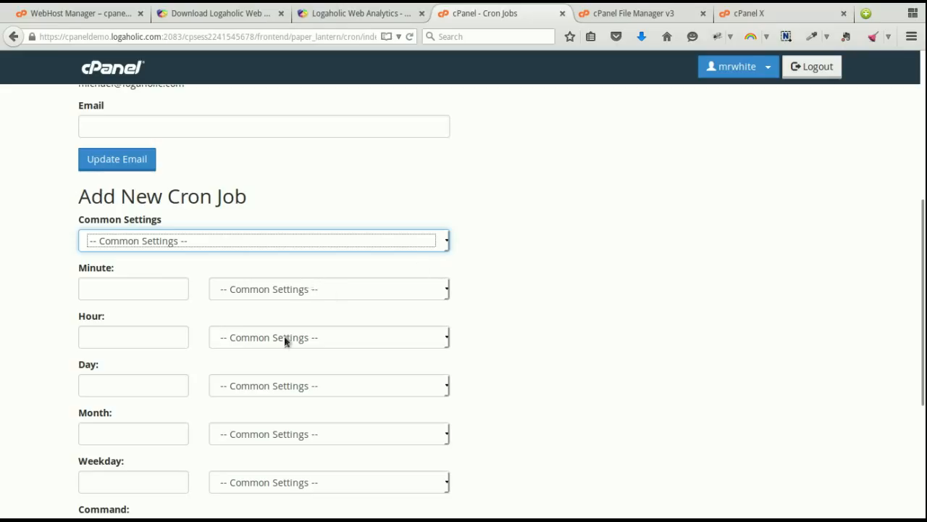
{"action": "left_click", "coordinate": [278, 376]}
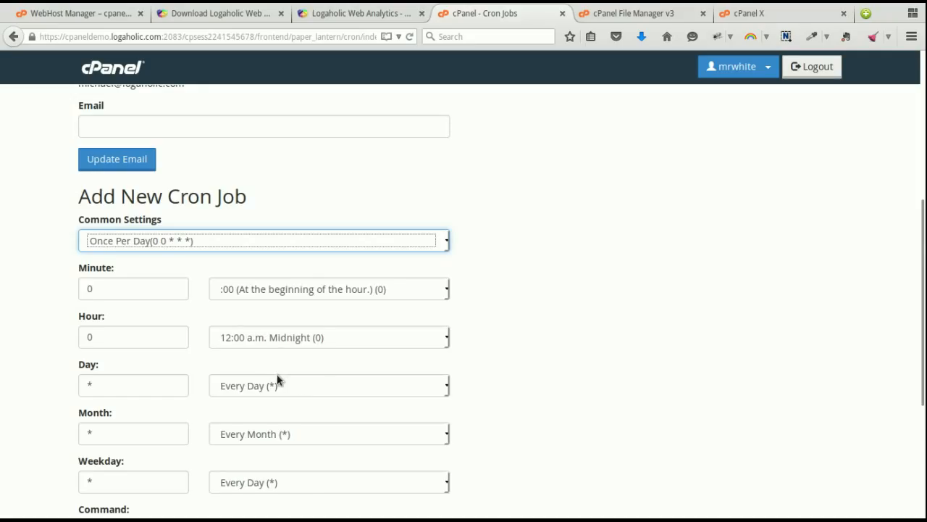
{"action": "scroll", "coordinate": [643, 280], "scroll_direction": "down", "scroll_amount": 4}
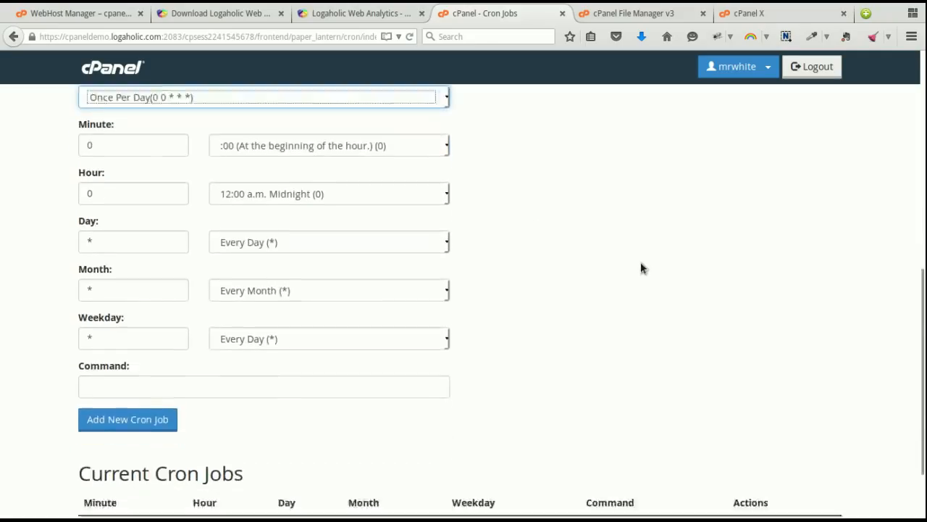
- Add the cron job with command 'php /home/mrwhite/public_html/logaholic/update.php MrWhite'
{"action": "left_click", "coordinate": [297, 377]}
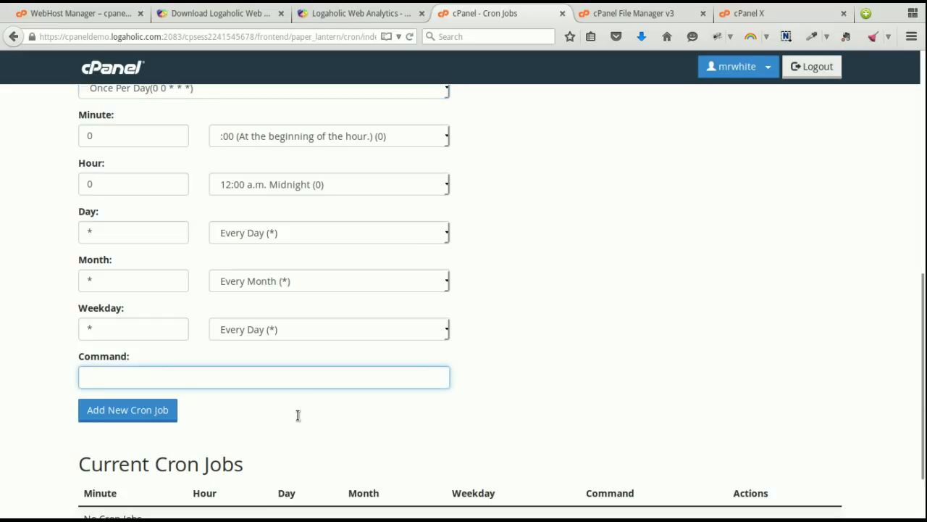
{"action": "type", "text": "php"}
{"action": "type", "text": " /"}
{"action": "type", "text": "h"}
{"action": "type", "text": "ome/"}
{"action": "type", "text": "mr"}
{"action": "type", "text": "wite"}
{"action": "key", "text": "BackSpace"}
{"action": "key", "text": "BackSpace"}
{"action": "key", "text": "BackSpace"}
{"action": "type", "text": "hi"}
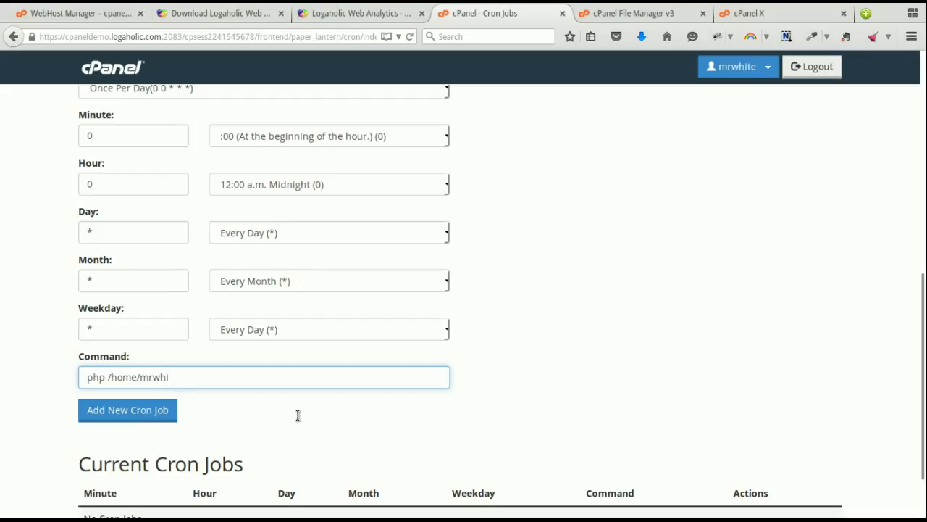
{"action": "type", "text": "te/public_html/l"}
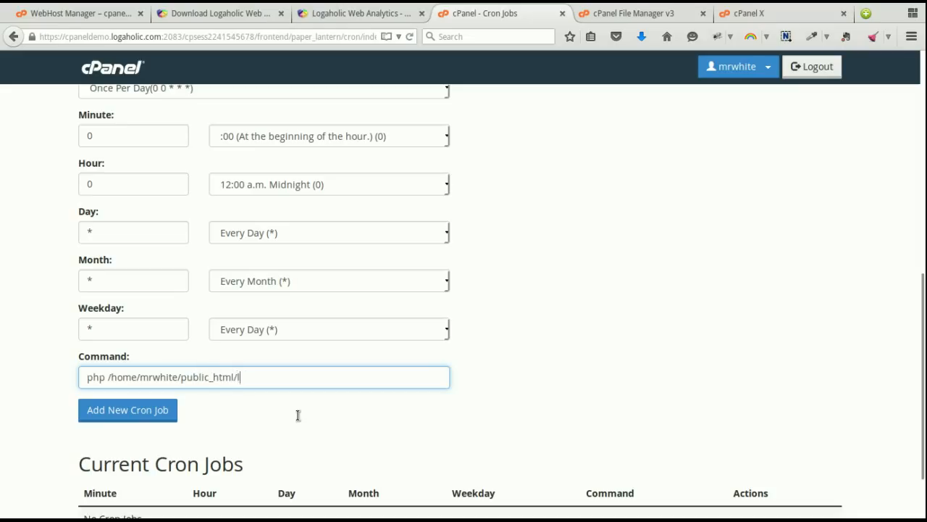
{"action": "type", "text": "ogaholic/update.php"}
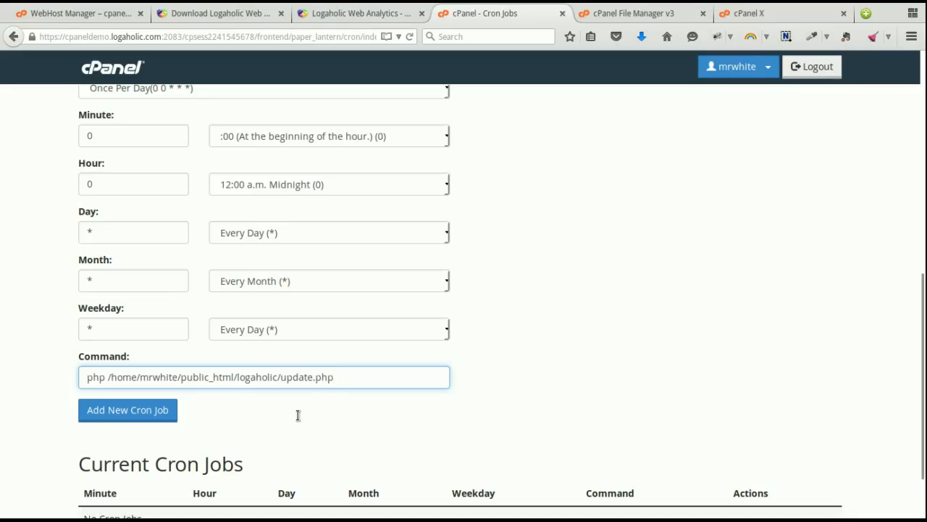
{"action": "type", "text": "MrWhite"}
{"action": "key", "text": "Return"}
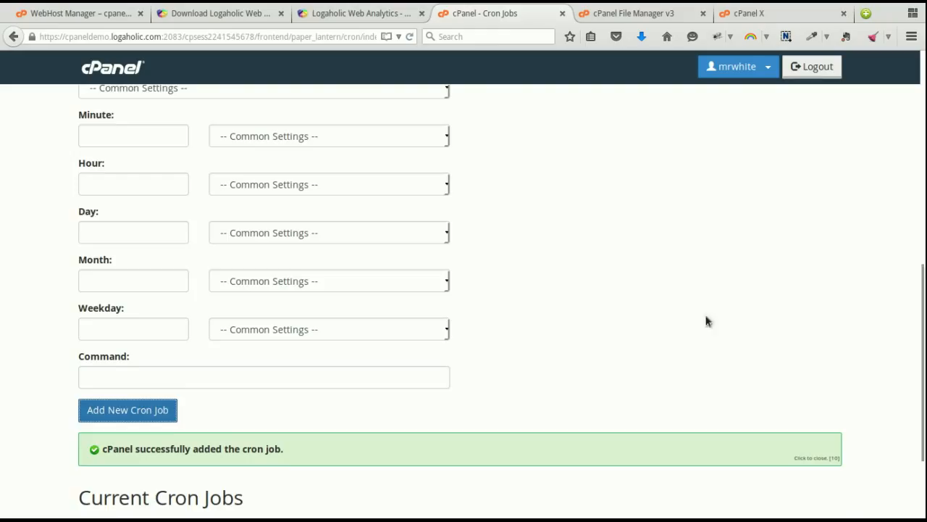
{"action": "scroll", "coordinate": [705, 315], "scroll_direction": "down", "scroll_amount": 3}
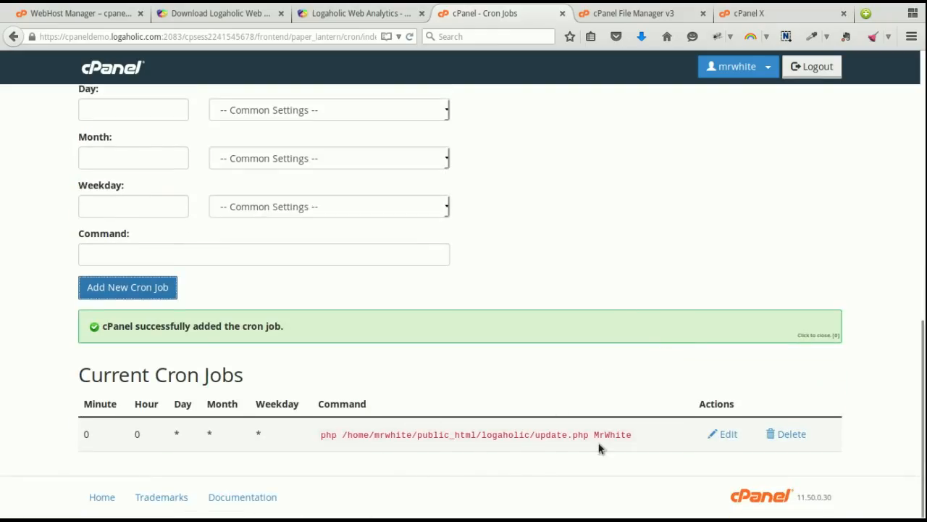
{"action": "left_click", "coordinate": [333, 326]}
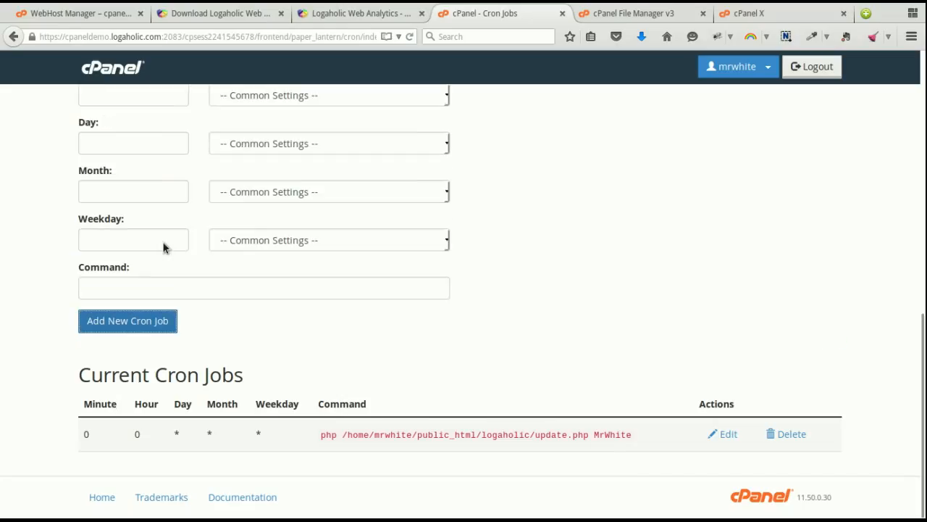